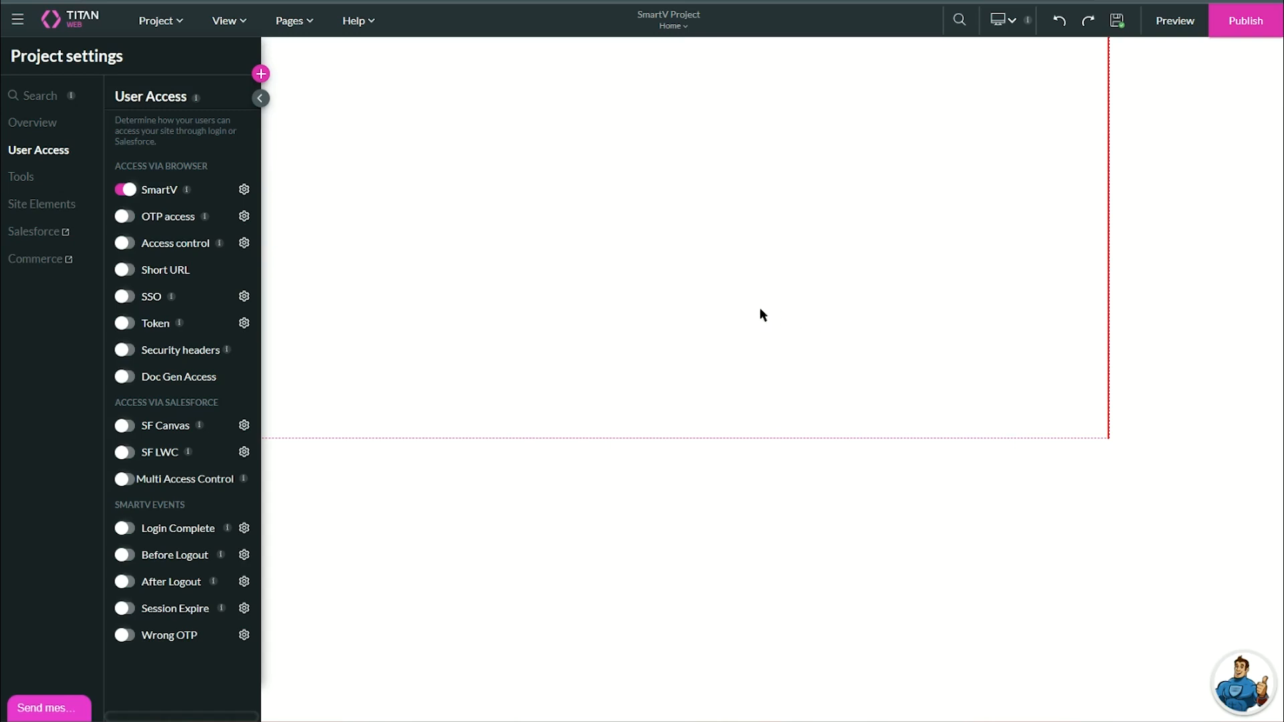
# Open Pages > SmartV > Log In for editing and show the User Access project settings.
pyautogui.click(243, 191)
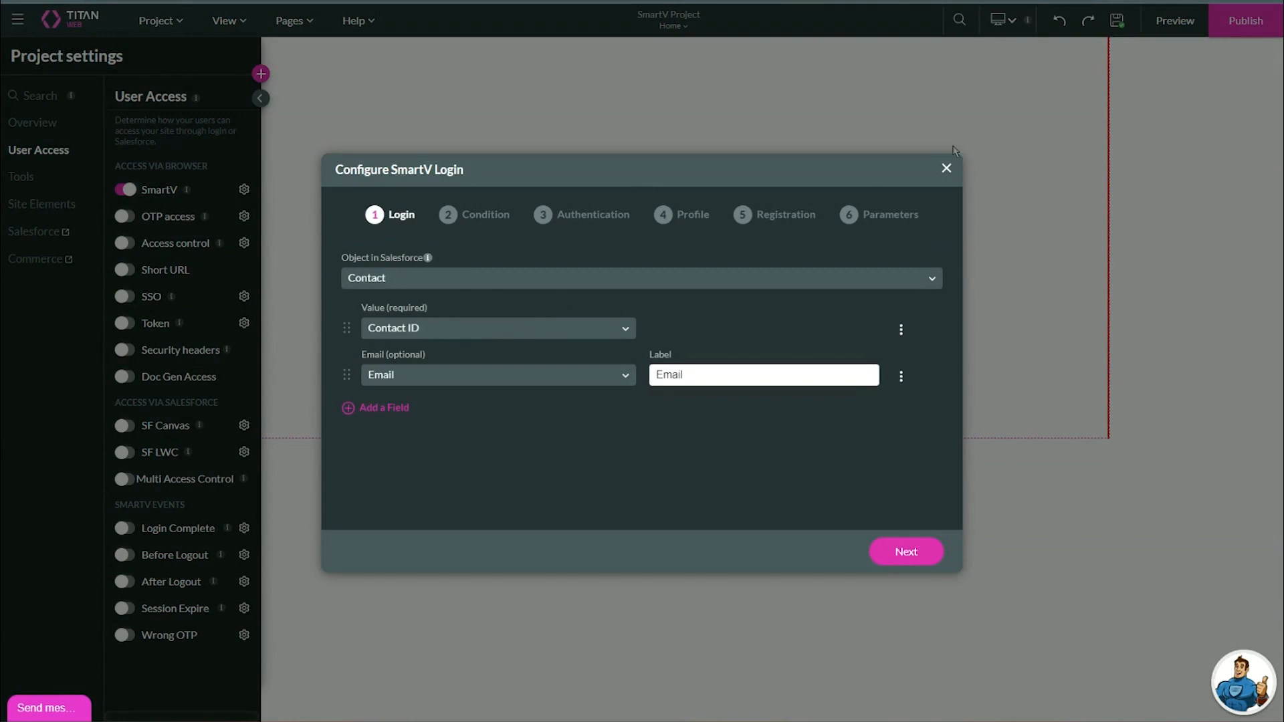
pyautogui.click(947, 168)
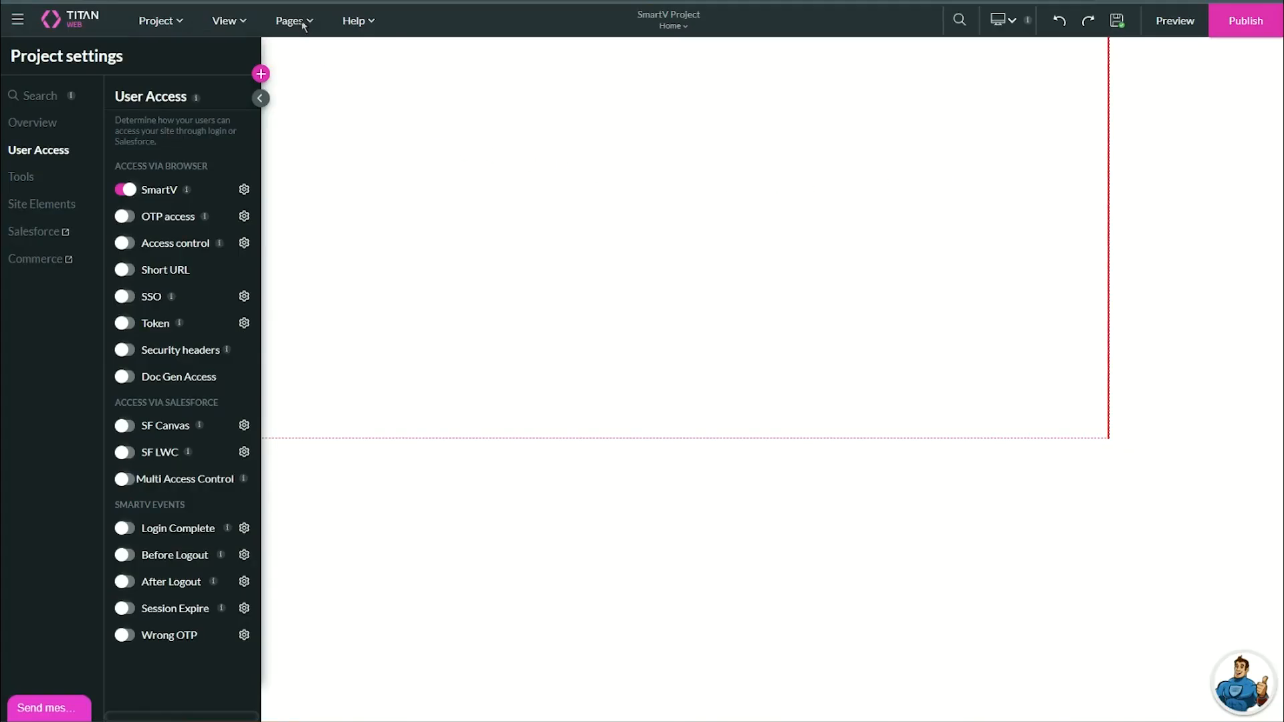
pyautogui.click(294, 21)
pyautogui.moveTo(305, 97)
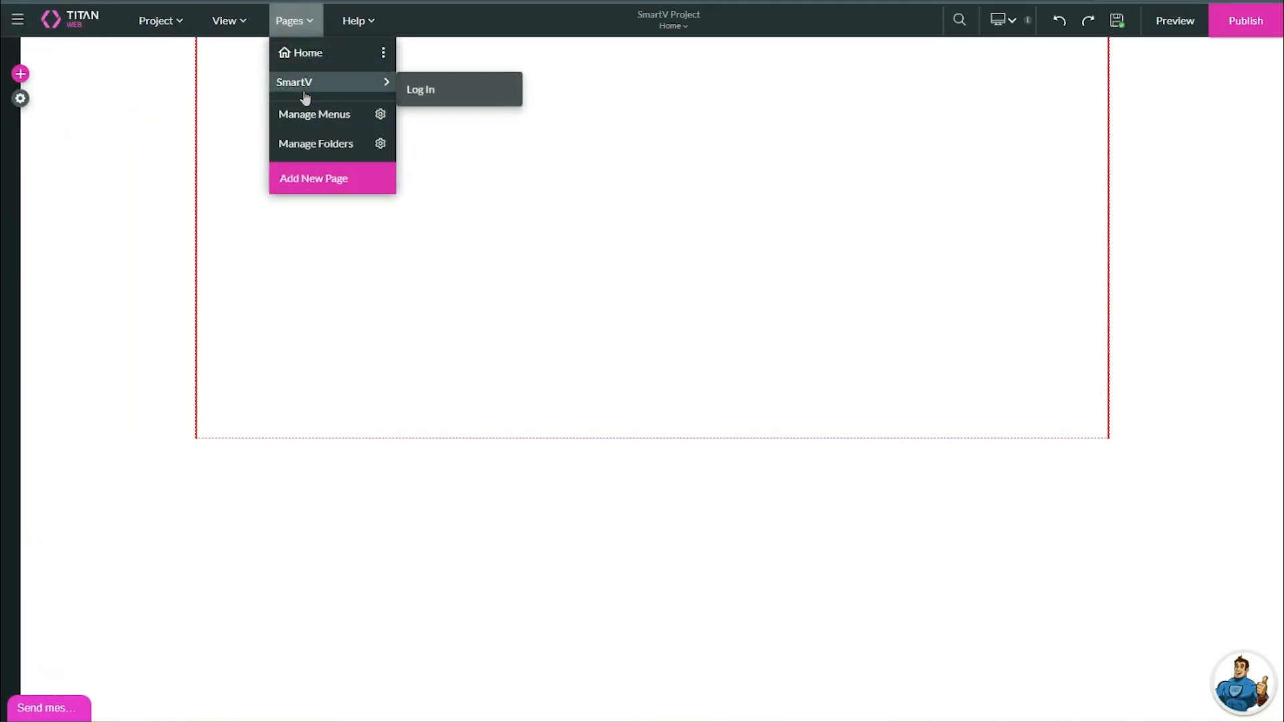
pyautogui.click(440, 99)
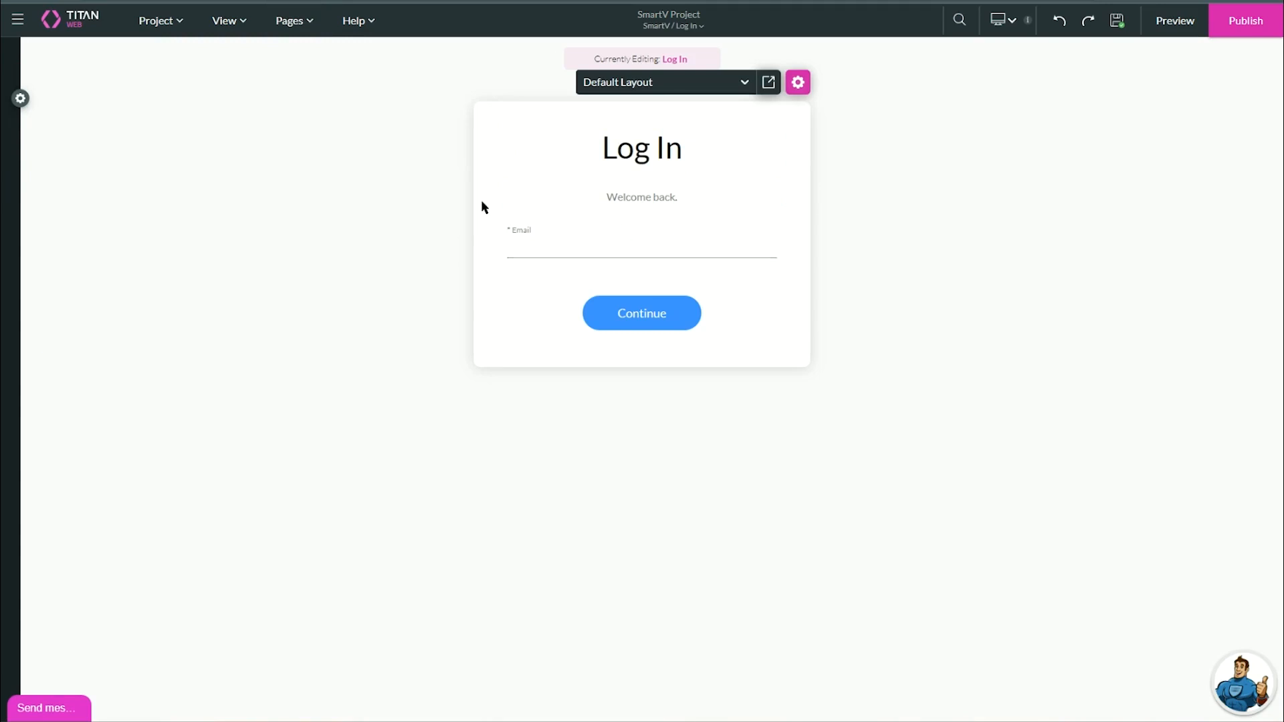
pyautogui.click(20, 98)
pyautogui.click(53, 150)
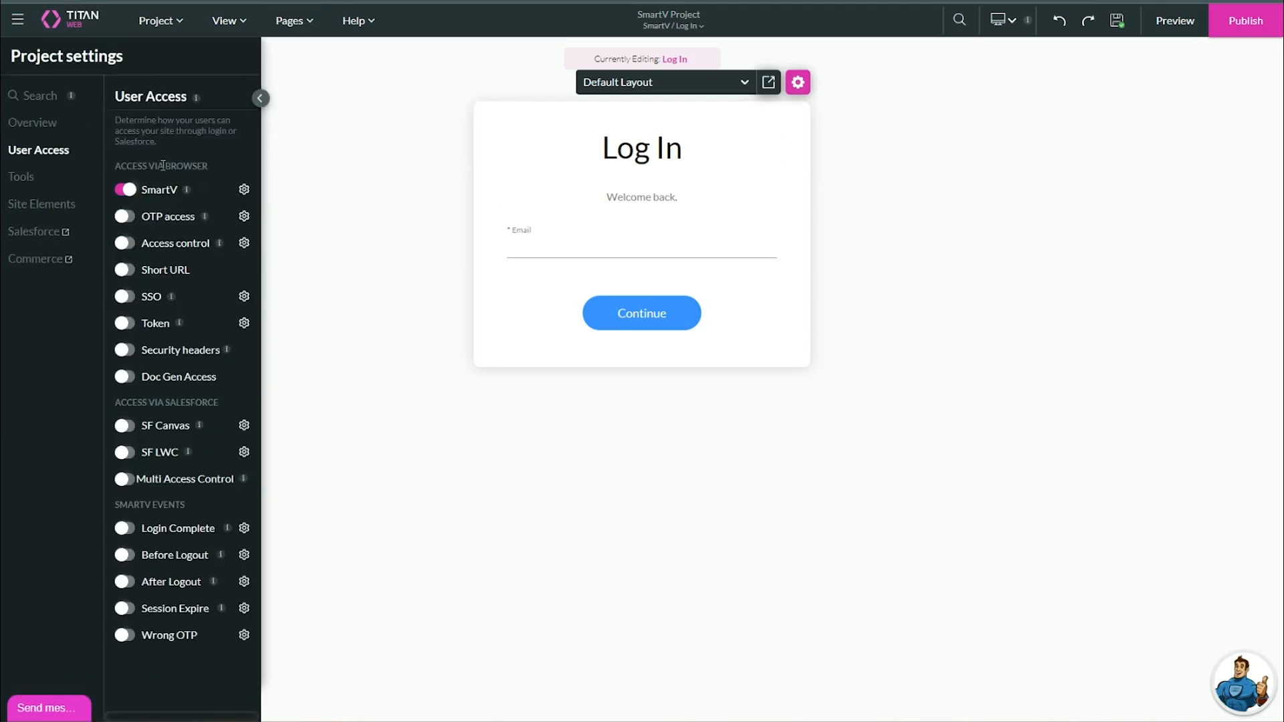
# In the SmartV login wizard, switch on Two-Factor Authentication and continue to the Profile step.
pyautogui.click(244, 190)
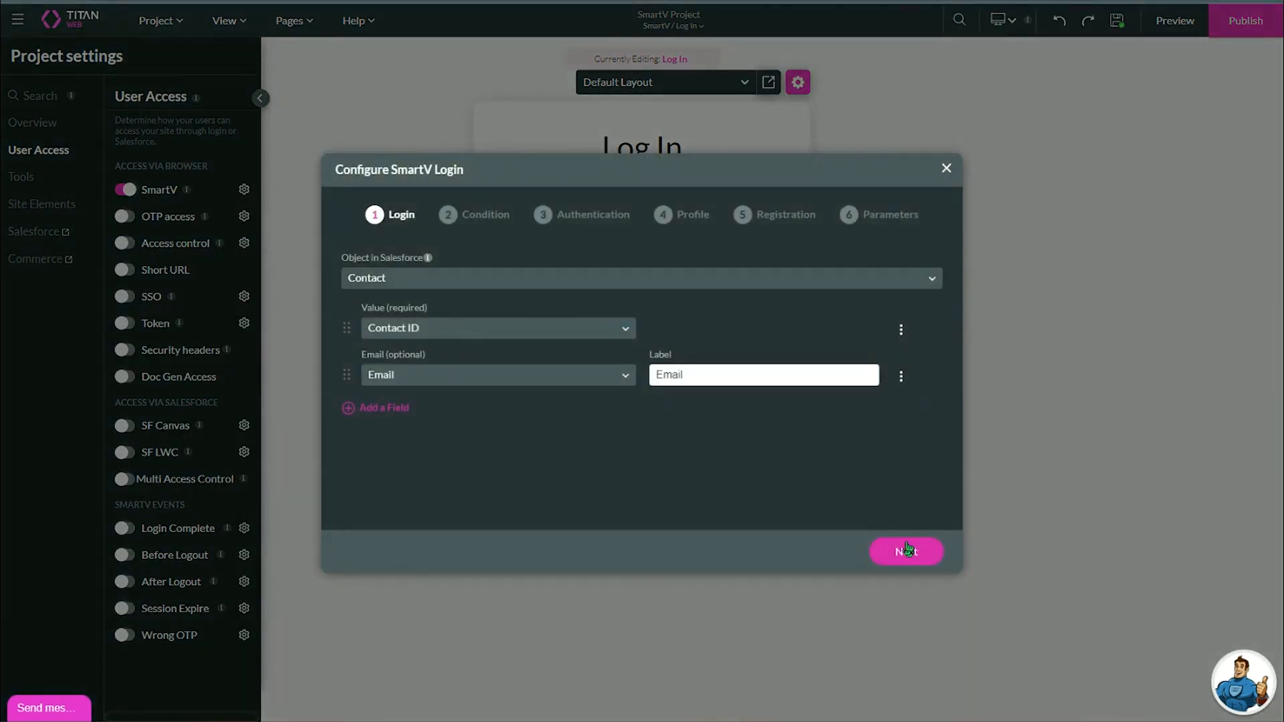
pyautogui.click(907, 548)
pyautogui.click(1037, 640)
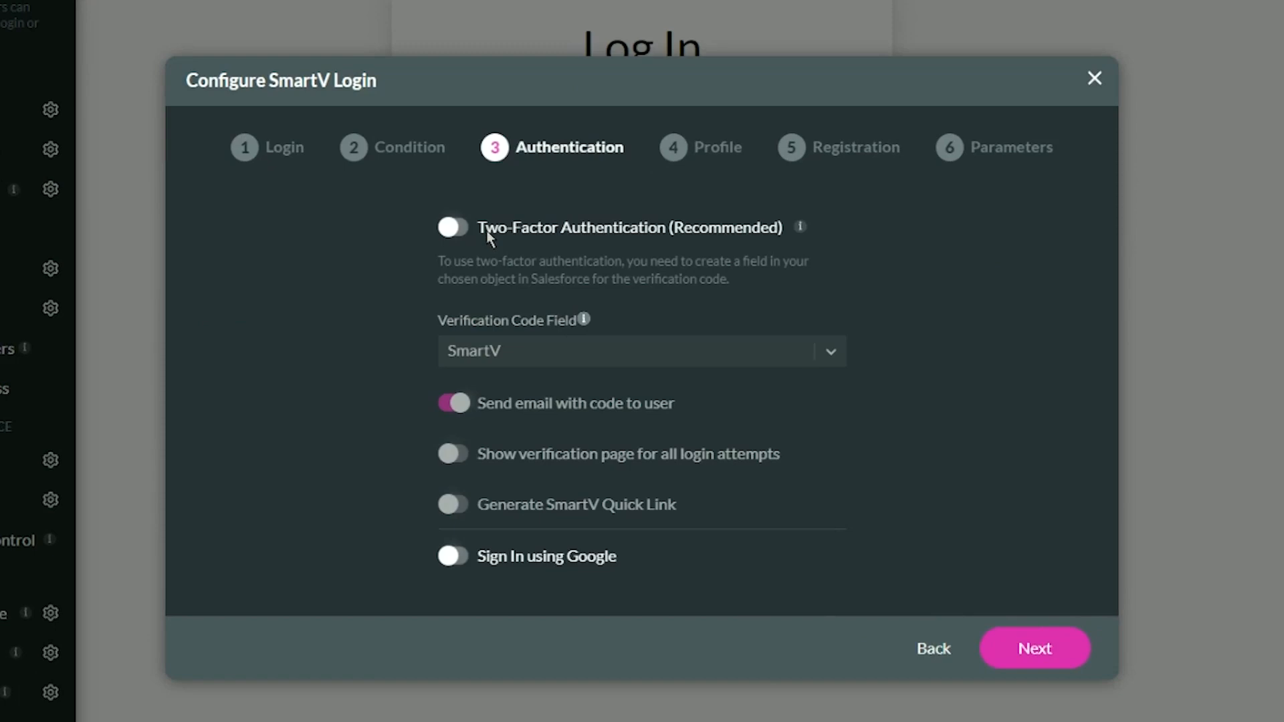
pyautogui.click(461, 228)
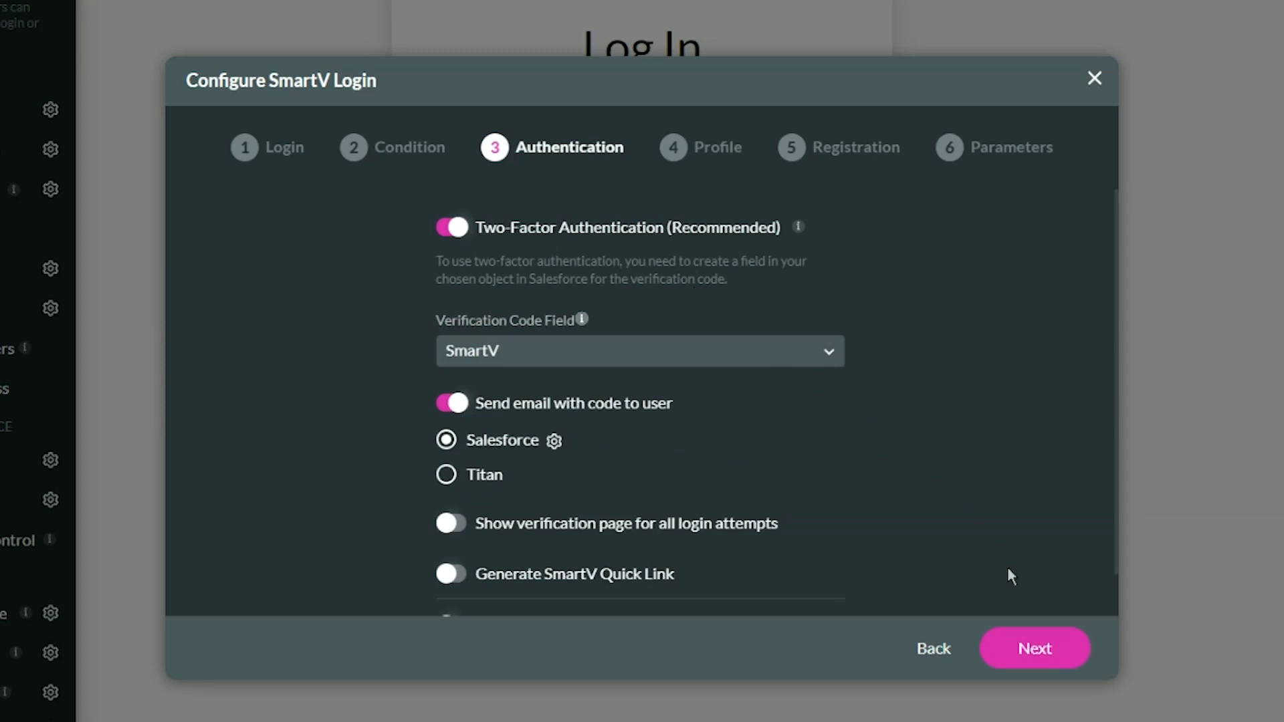
pyautogui.click(1039, 663)
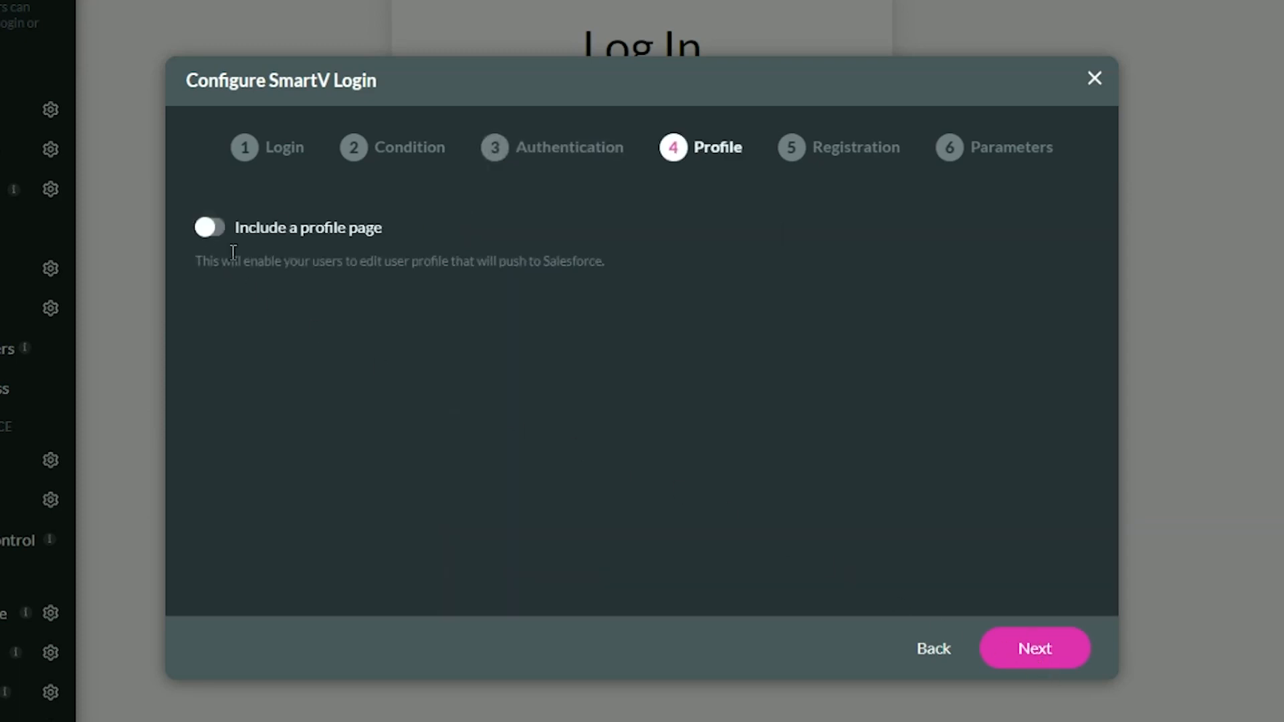
# Include a profile page with Last Name and Email fields.
pyautogui.click(213, 231)
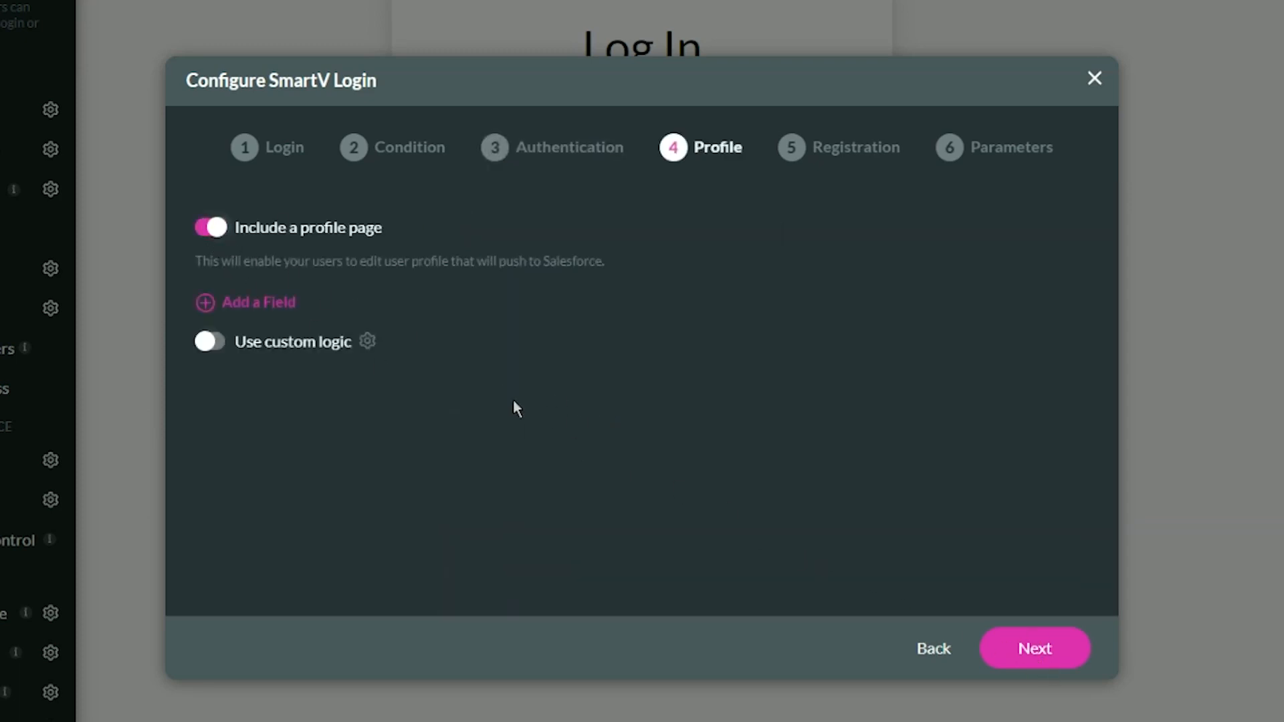
pyautogui.click(271, 300)
pyautogui.click(289, 337)
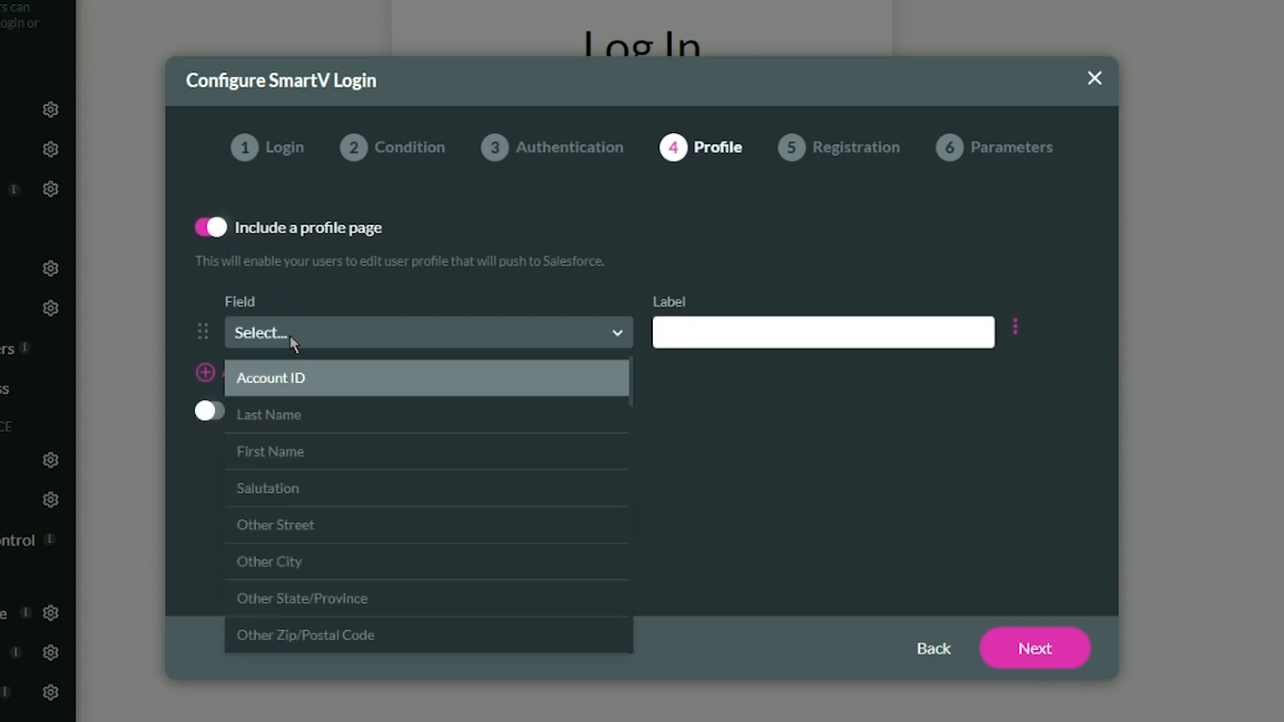
pyautogui.press('Down')
pyautogui.press('Return')
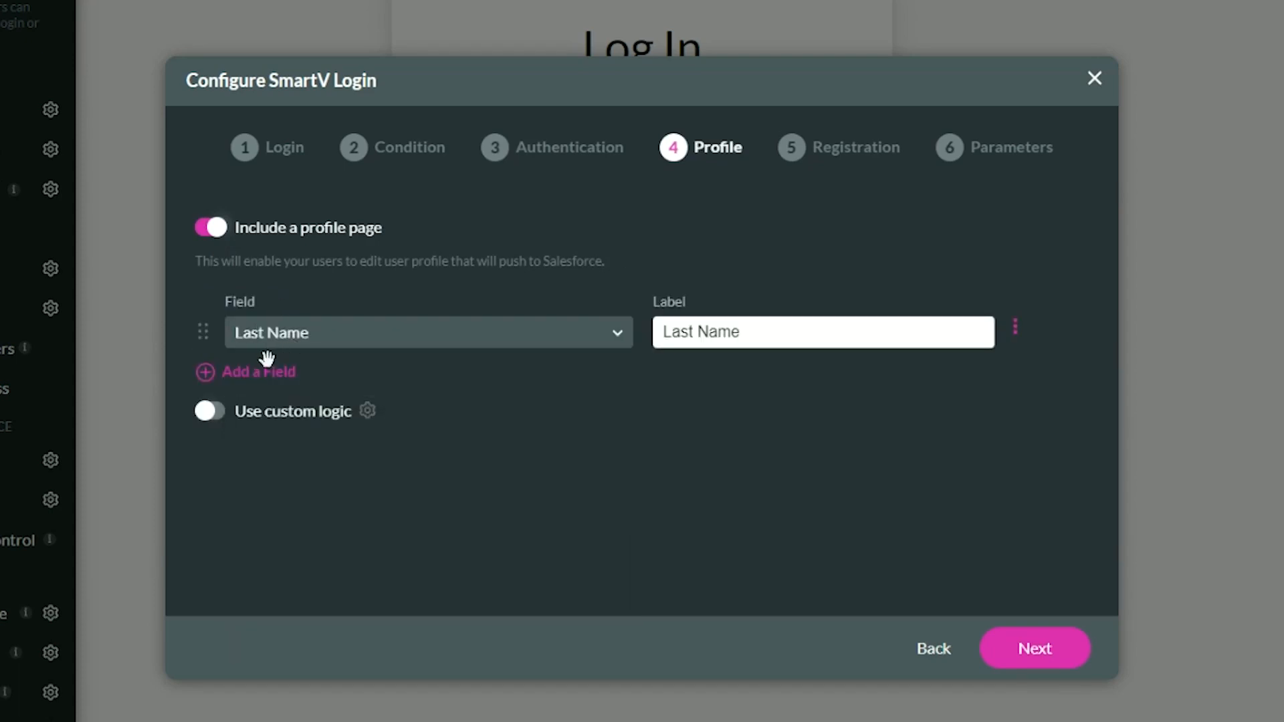
pyautogui.click(267, 368)
pyautogui.click(294, 396)
pyautogui.write('em')
pyautogui.click(321, 444)
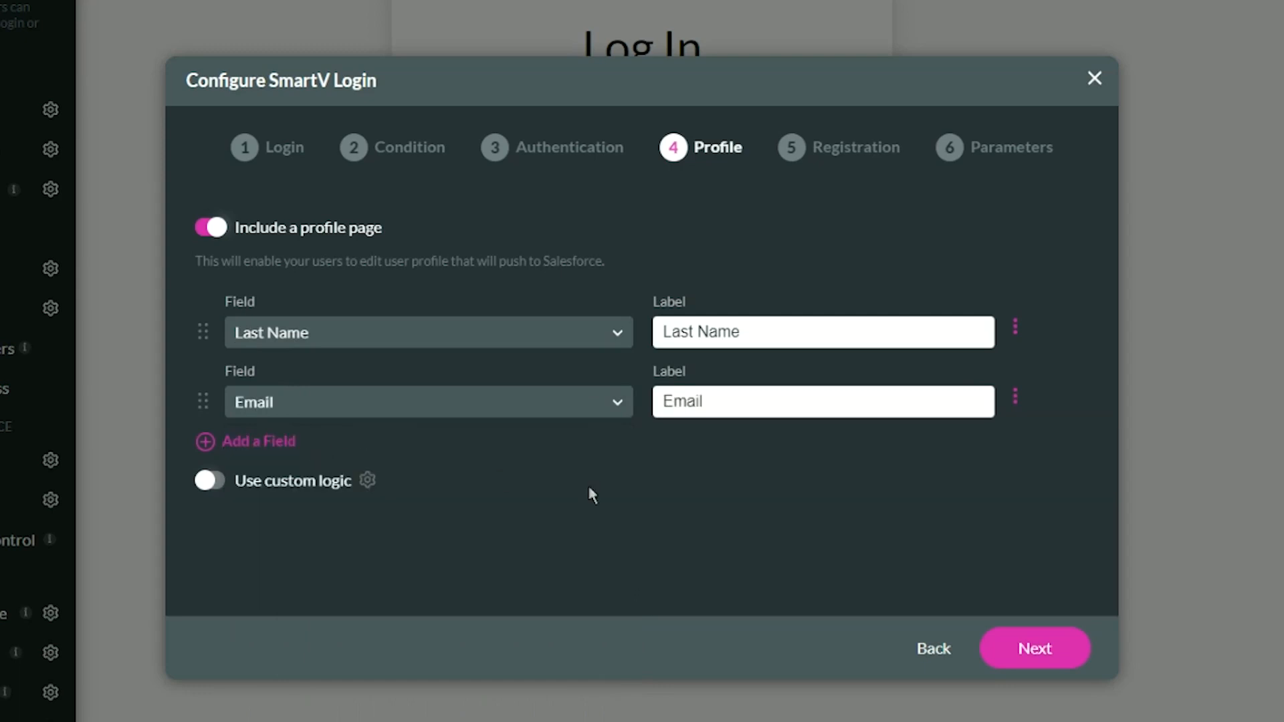
pyautogui.click(1035, 649)
# Include a registration page with Last Name and Email fields, reaching the Parameters step.
pyautogui.click(218, 230)
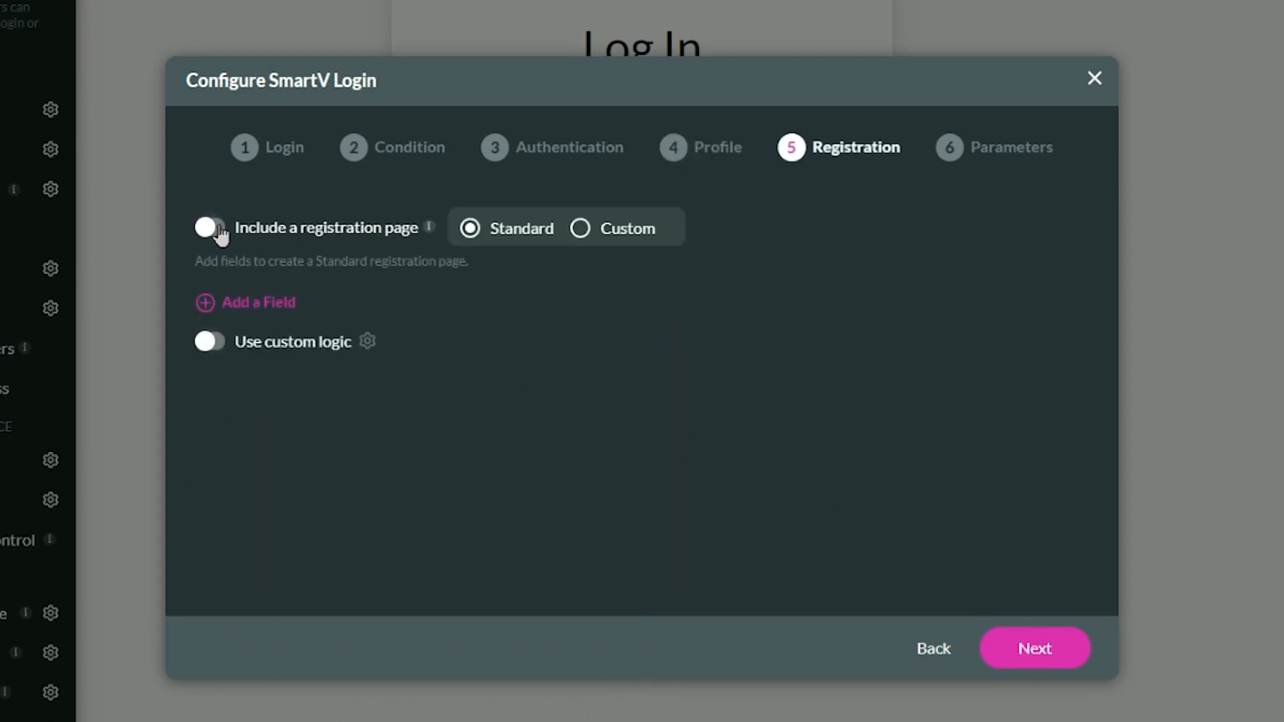
pyautogui.click(271, 306)
pyautogui.click(303, 335)
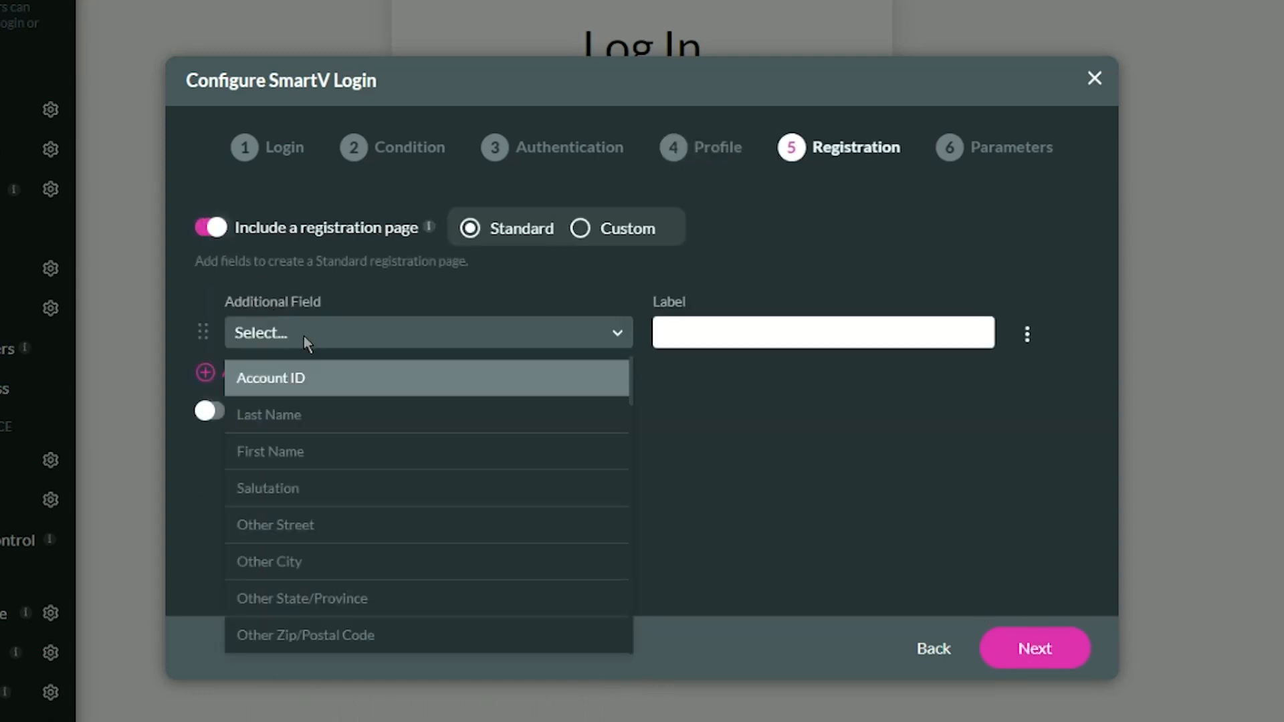
pyautogui.press('Down')
pyautogui.press('Return')
pyautogui.click(281, 372)
pyautogui.click(302, 394)
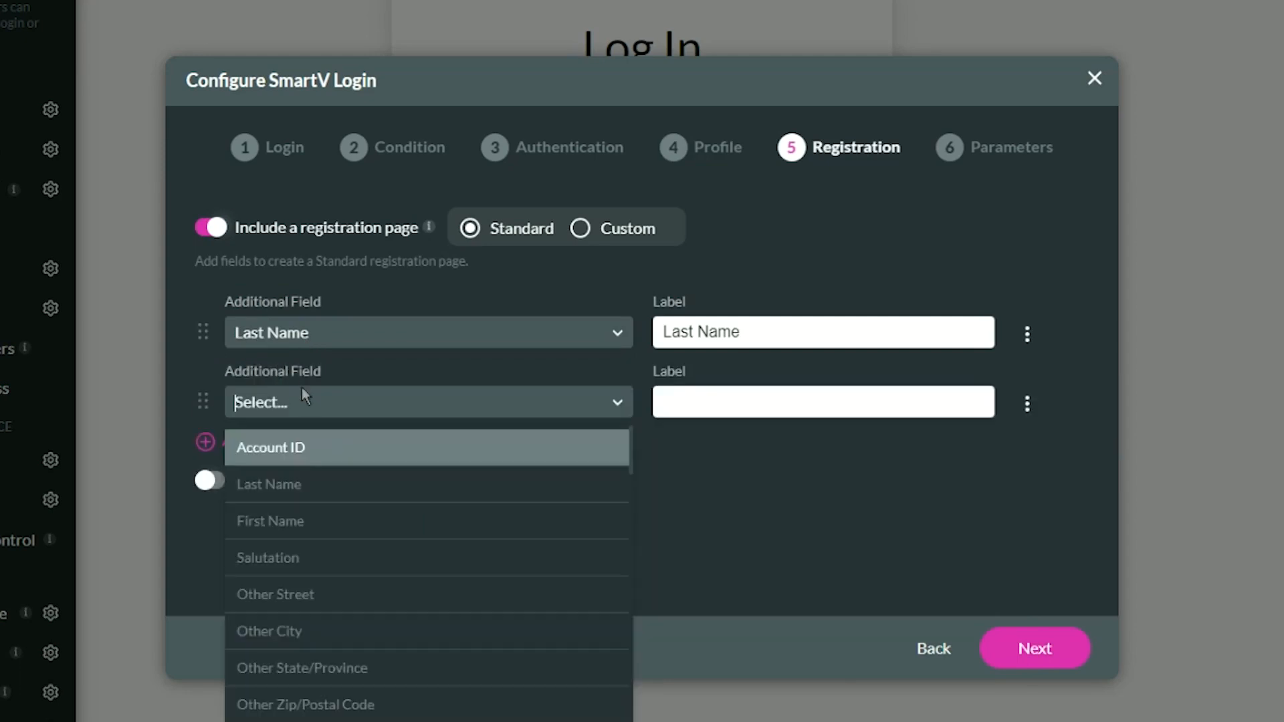
pyautogui.write('email')
pyautogui.press('Return')
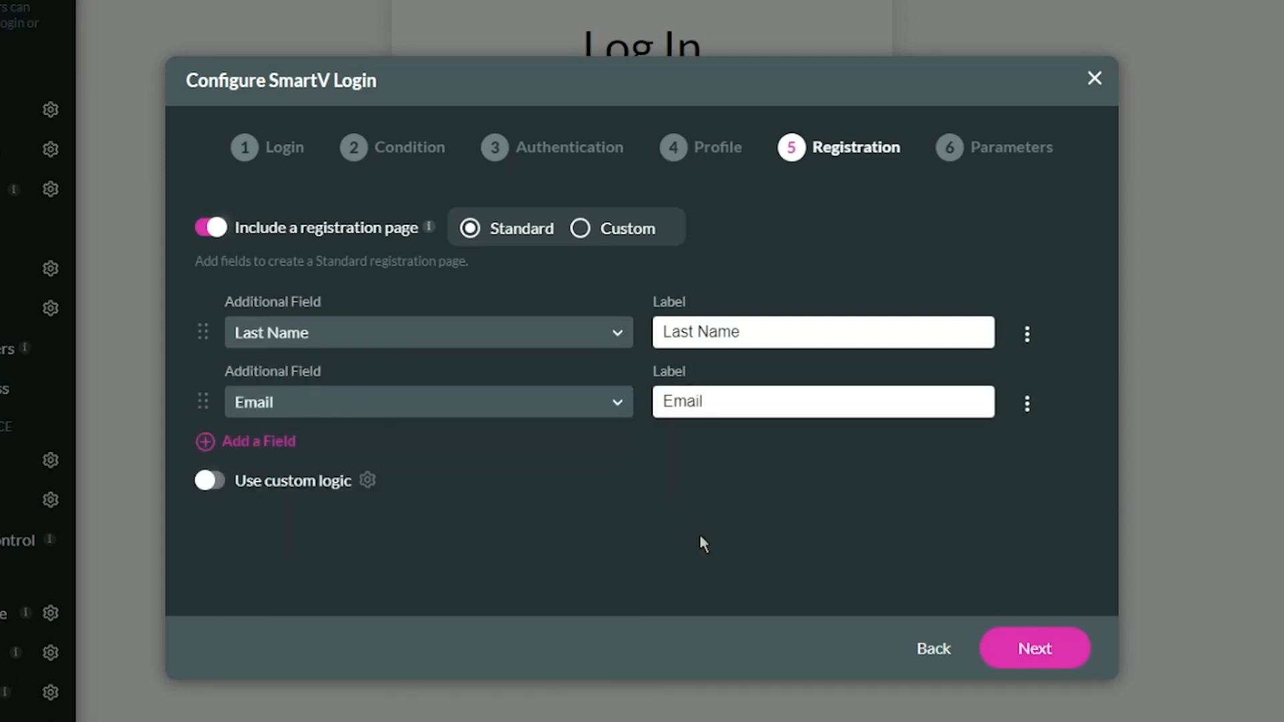
pyautogui.click(1033, 650)
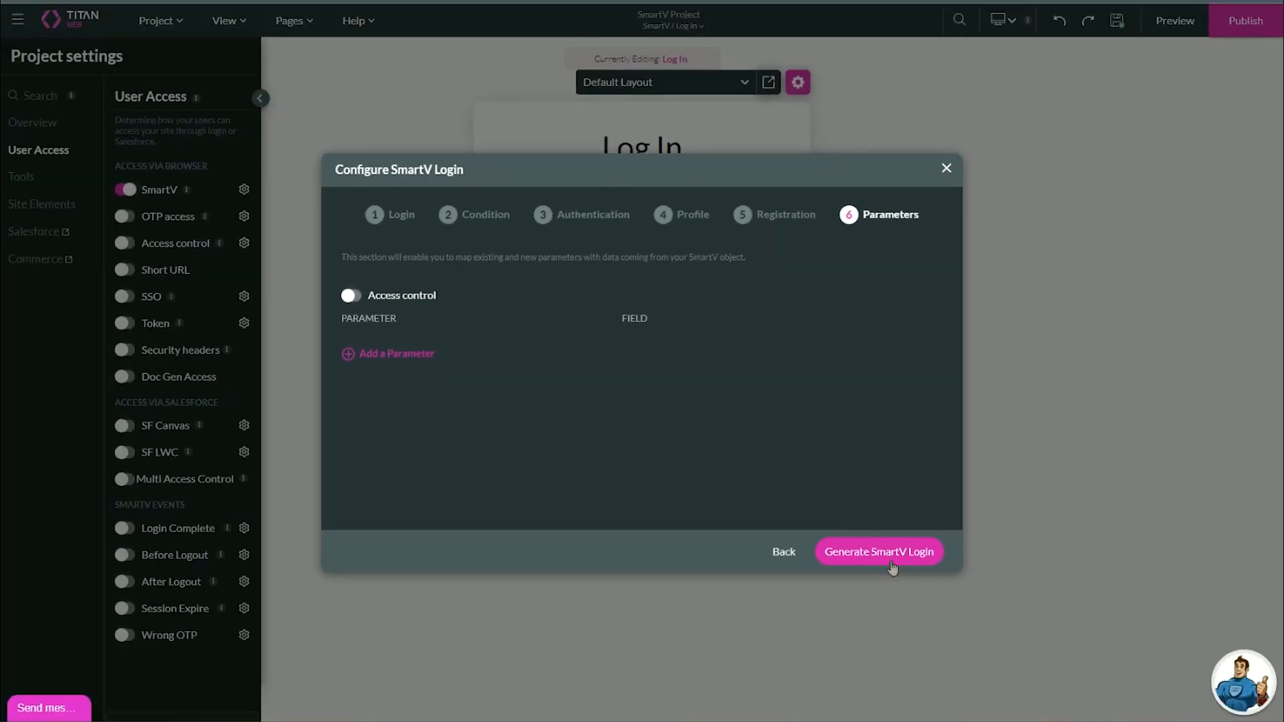
# Generate the SmartV login and check the new Verification, Registration and Profile pages under Pages > SmartV.
pyautogui.click(892, 568)
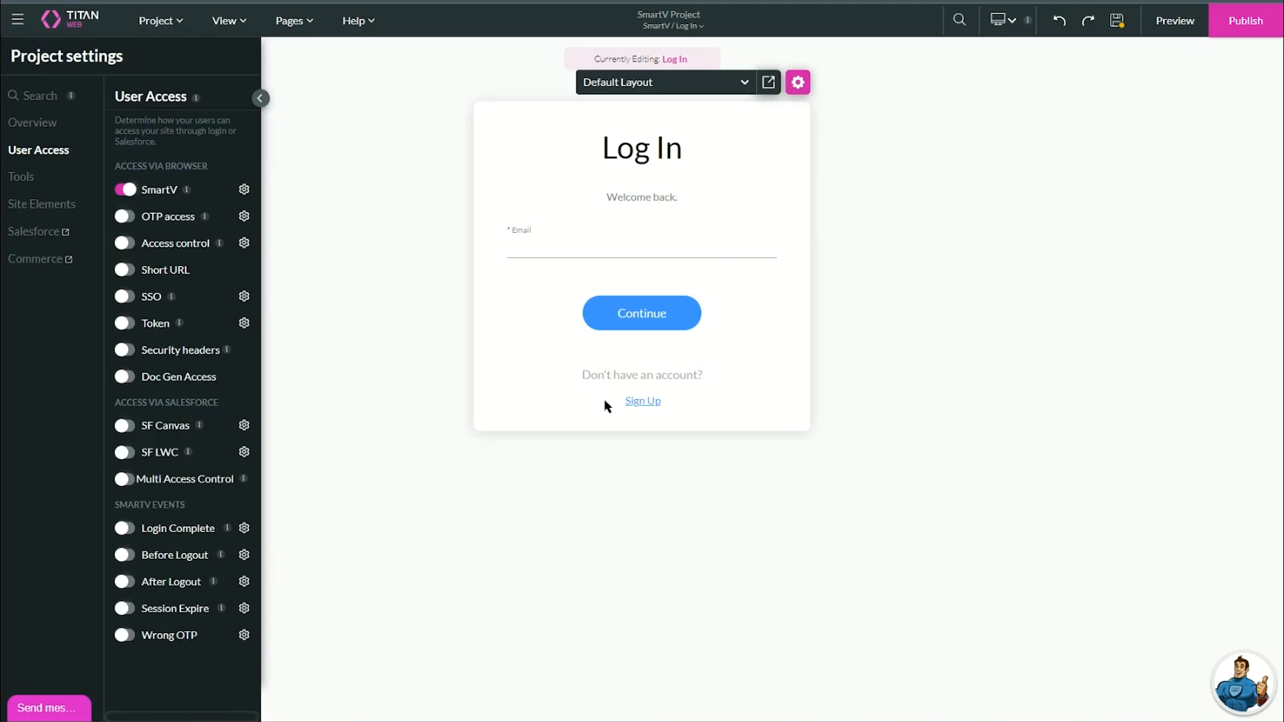
pyautogui.click(290, 21)
pyautogui.moveTo(367, 95)
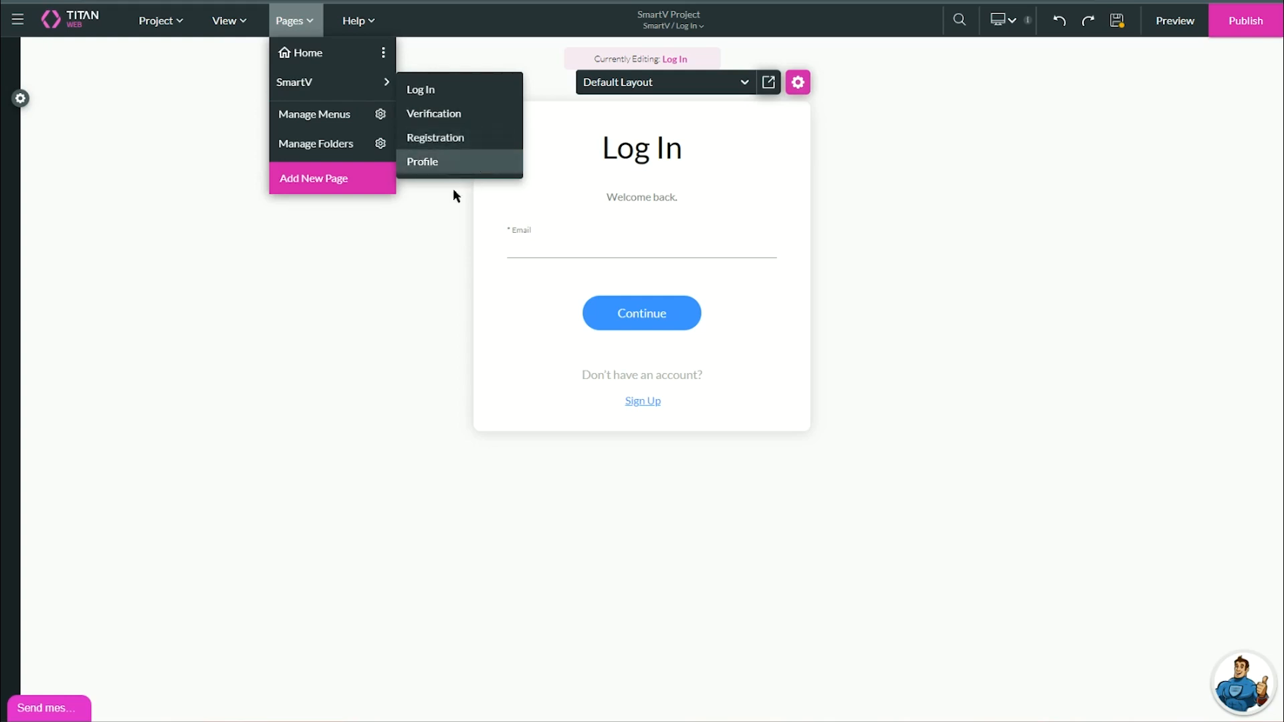
pyautogui.click(409, 282)
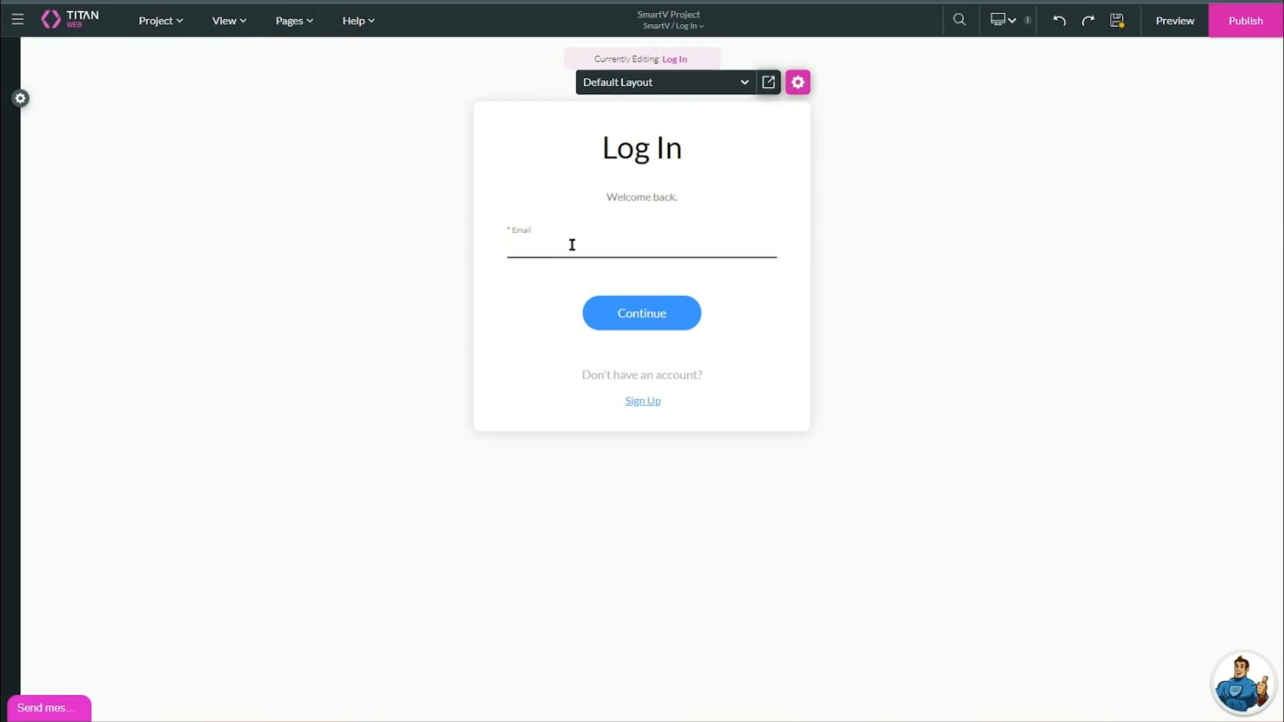
# Try the split-screen layouts and set the Log In page to flipped Clean & Simple.
pyautogui.click(699, 80)
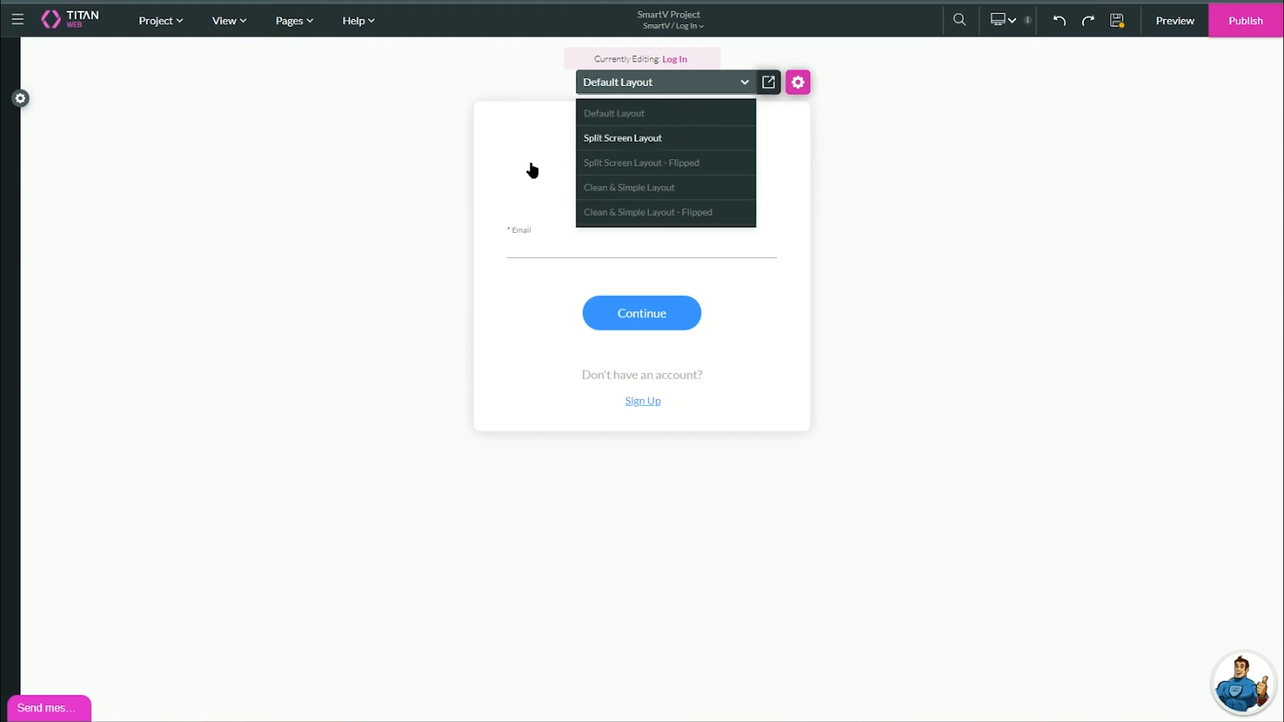
pyautogui.click(532, 171)
pyautogui.click(716, 89)
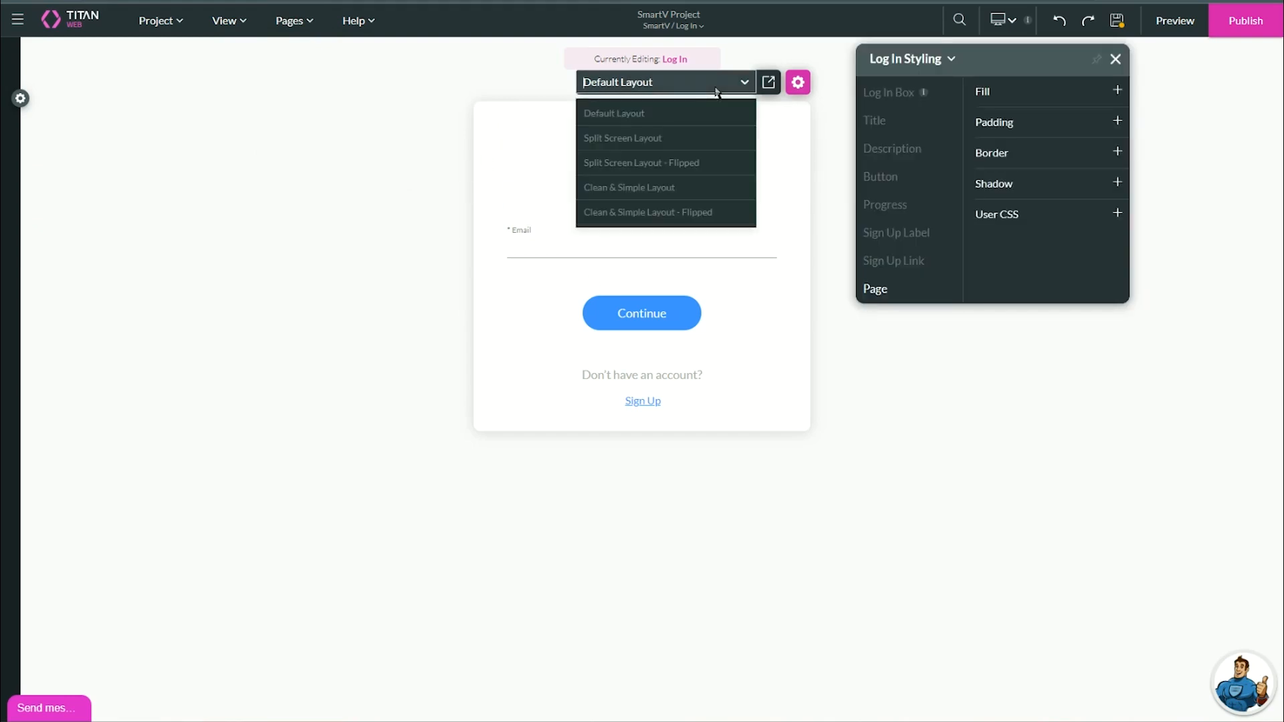
pyautogui.moveTo(968, 59); pyautogui.dragTo(1031, 188)
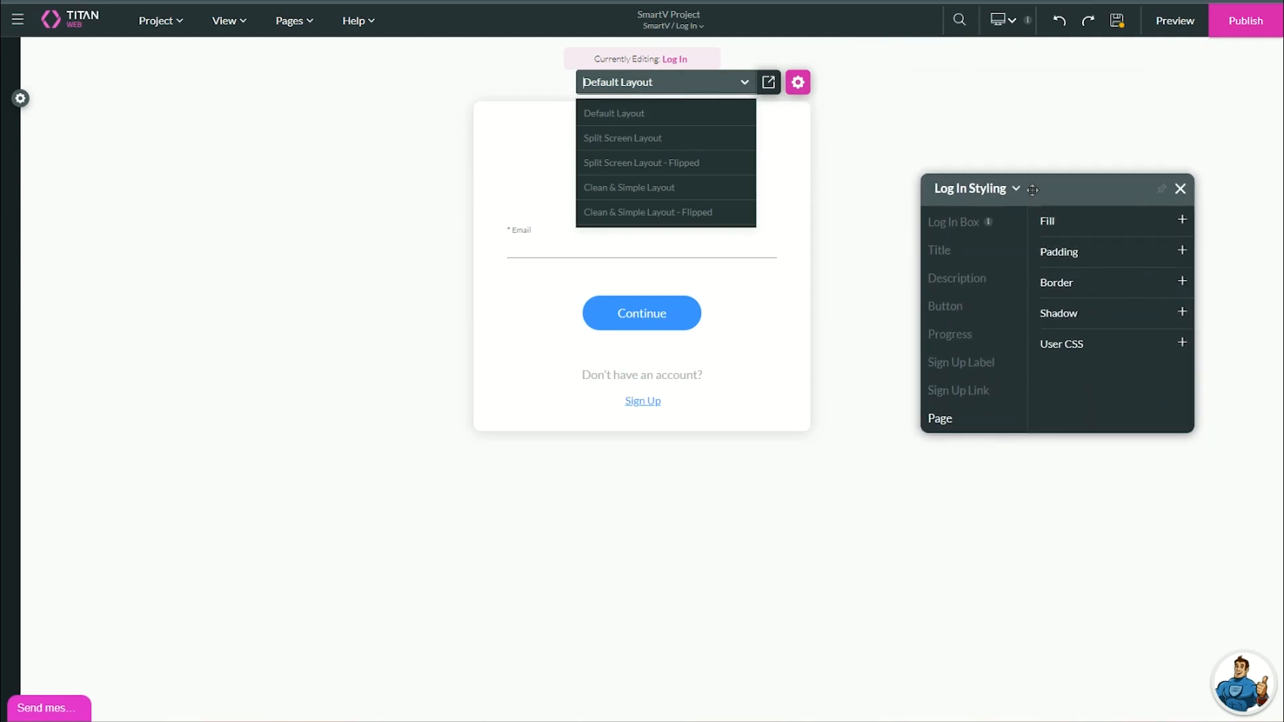
pyautogui.click(676, 143)
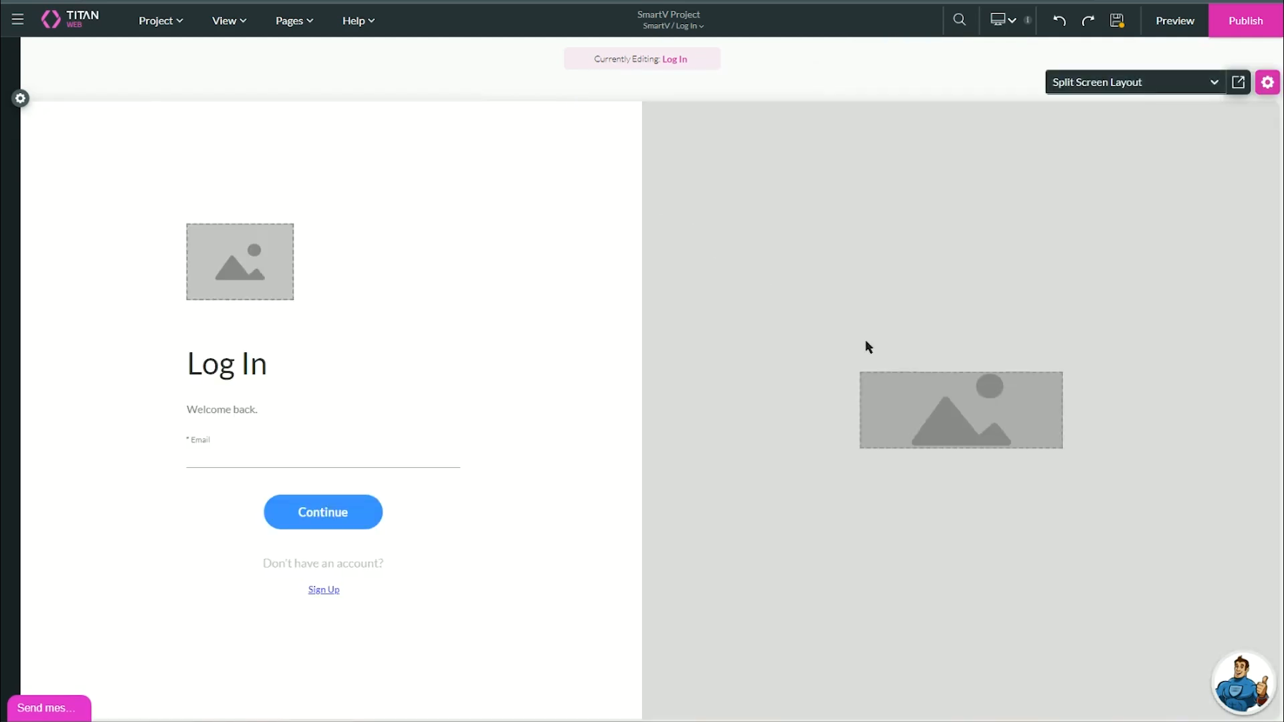
pyautogui.click(1136, 81)
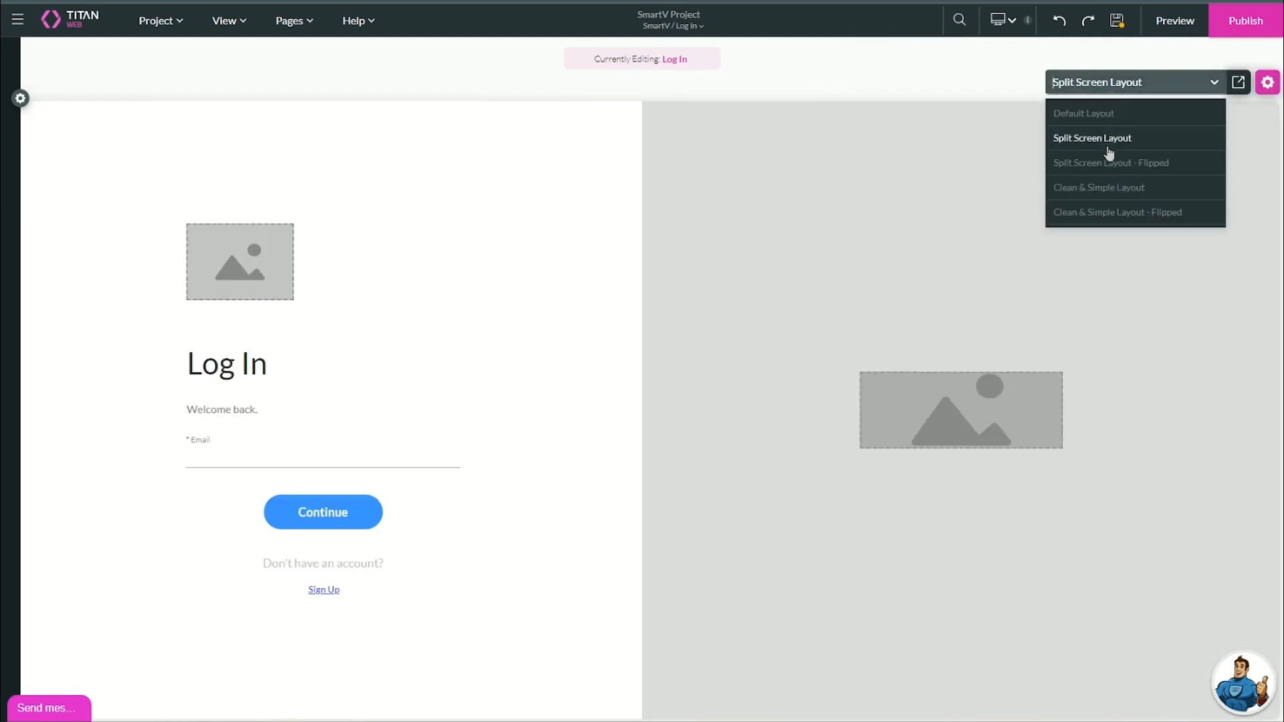
pyautogui.click(1107, 160)
pyautogui.click(1110, 82)
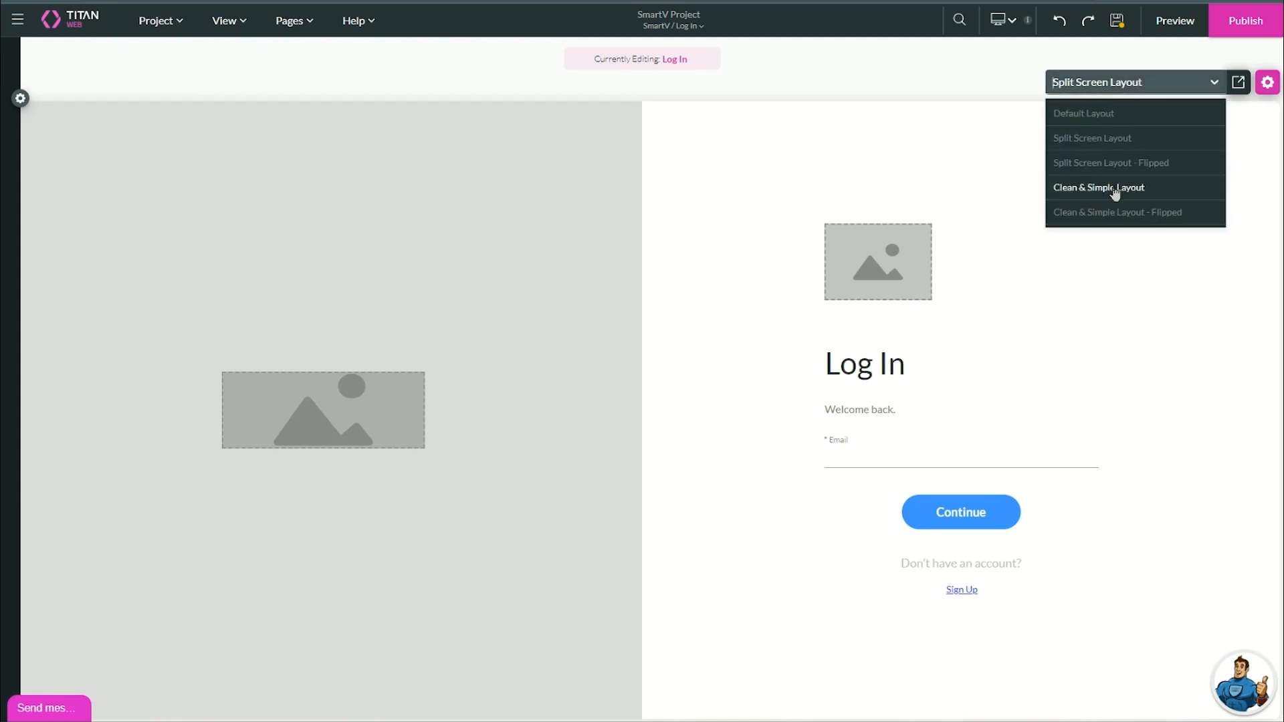
pyautogui.click(1083, 188)
pyautogui.click(1137, 81)
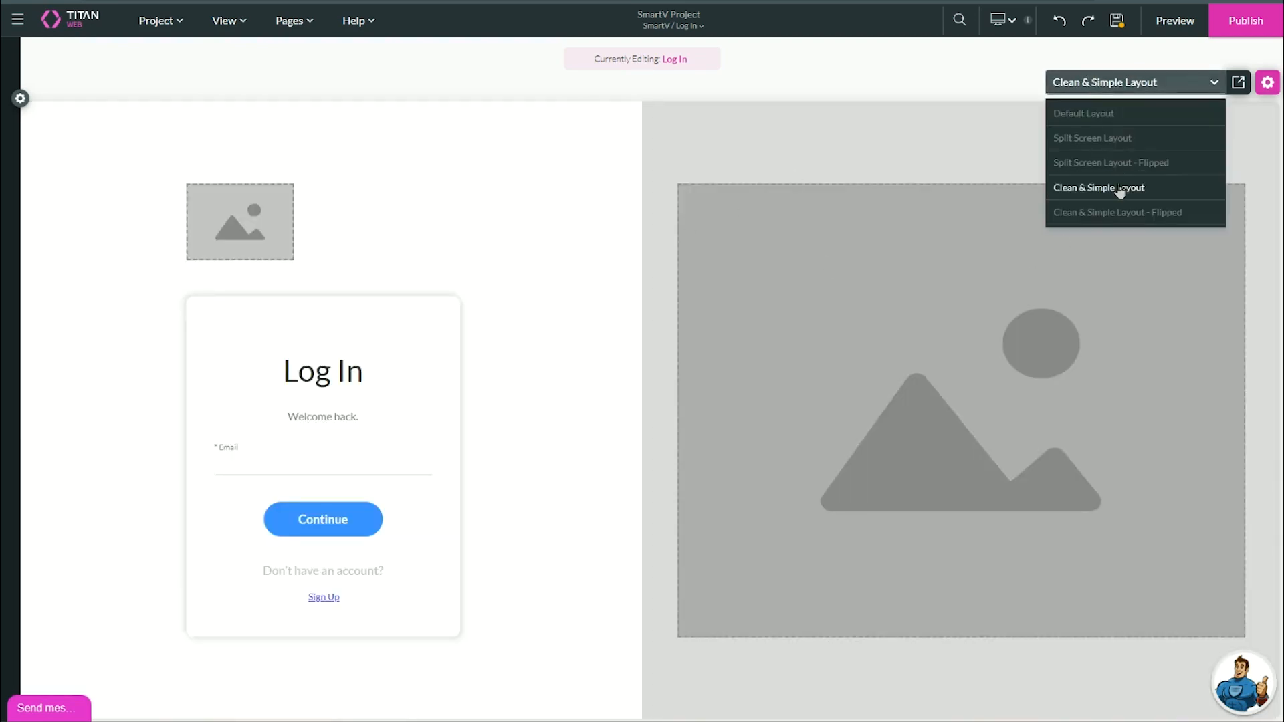
pyautogui.click(1115, 214)
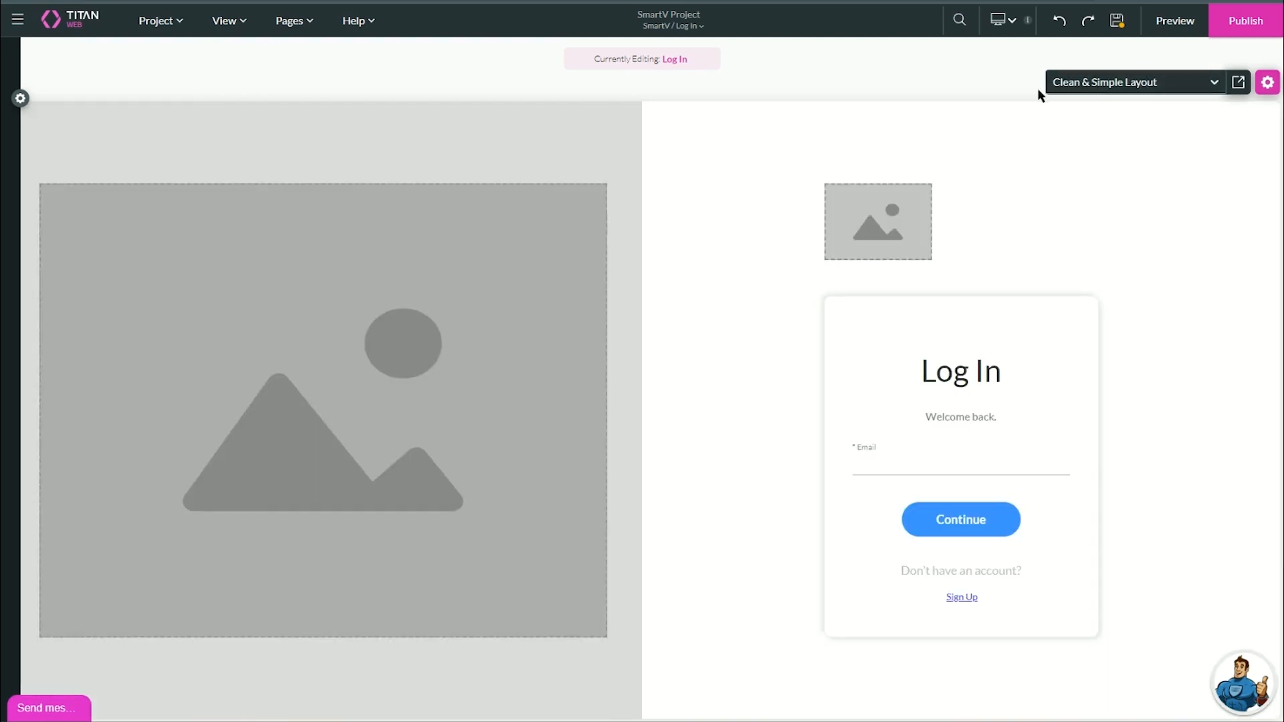
# Review the Layout options in Login settings and save the project.
pyautogui.click(1268, 86)
pyautogui.click(811, 261)
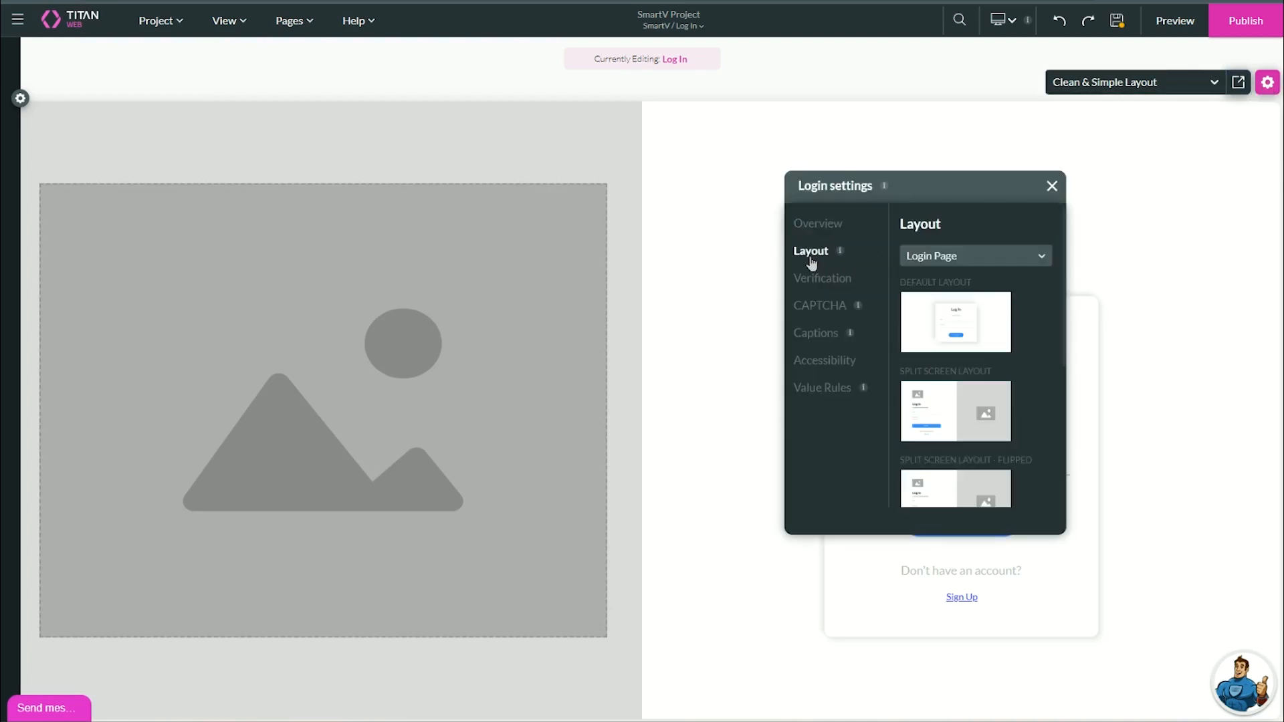
pyautogui.scroll(-2, 957, 301)
pyautogui.scroll(-1, 967, 374)
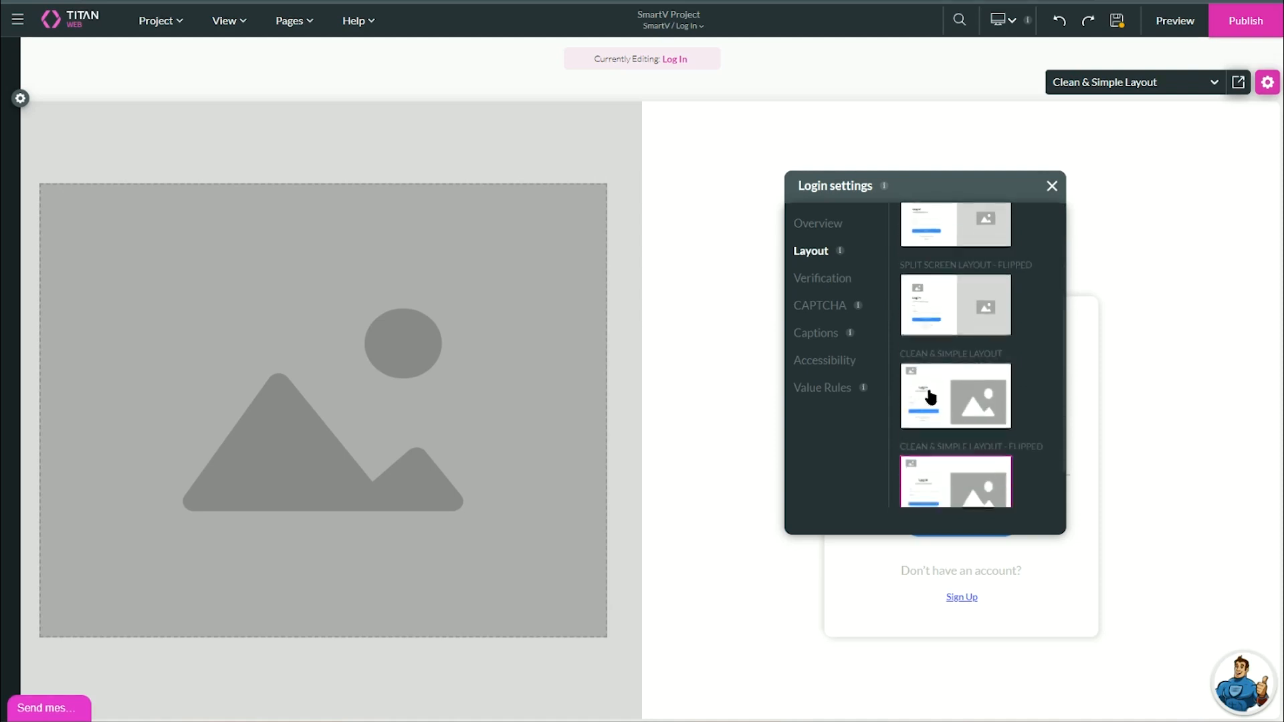
pyautogui.scroll(3, 955, 398)
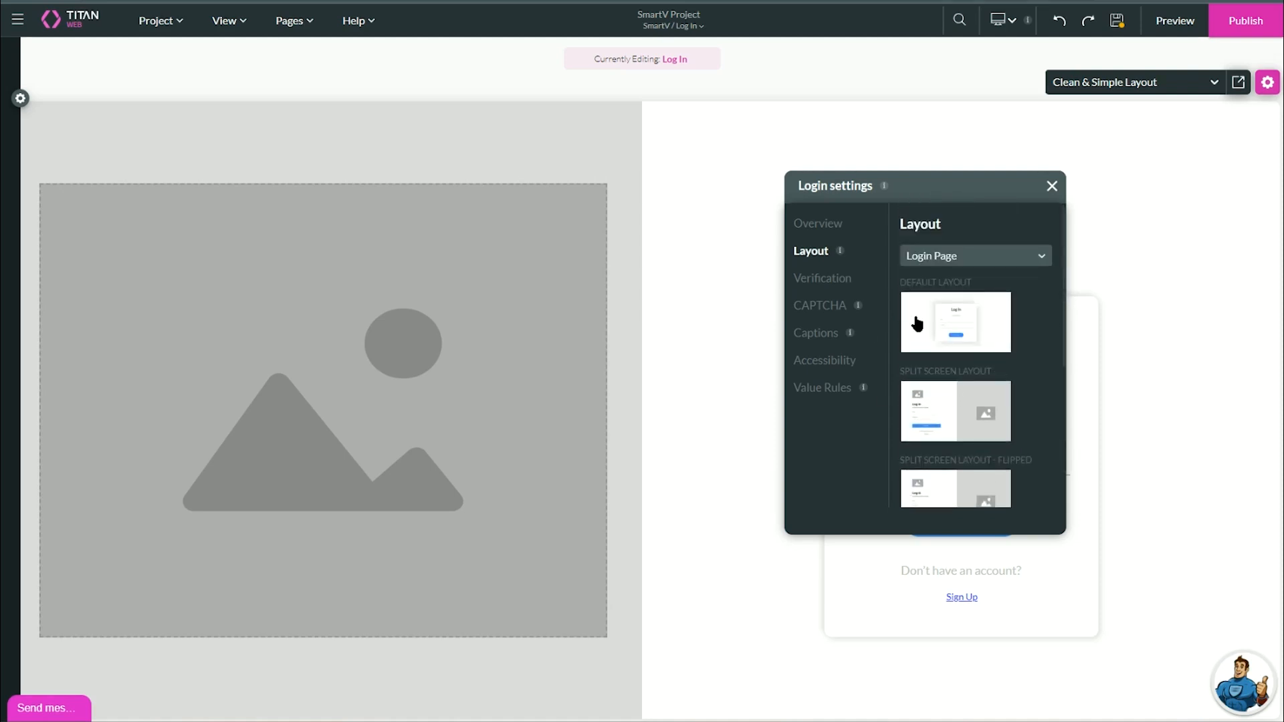
pyautogui.moveTo(973, 180); pyautogui.dragTo(601, 221)
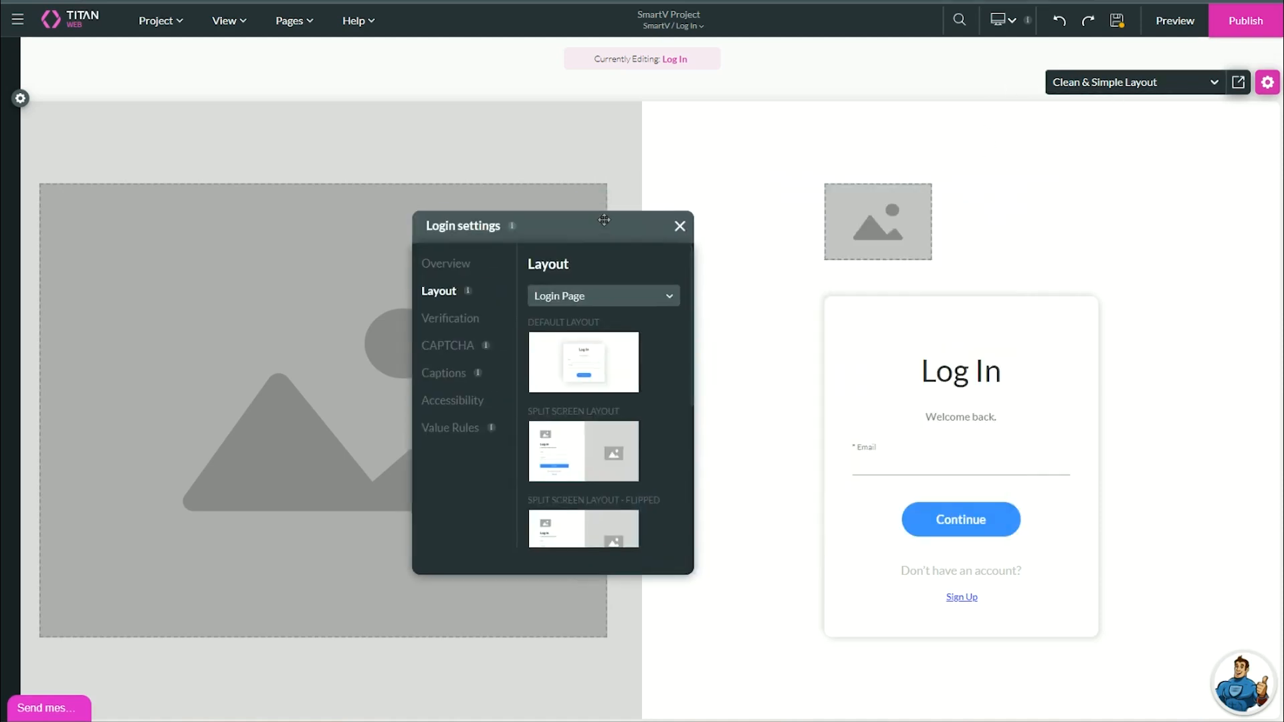
pyautogui.click(1116, 20)
# Switch to the SmartV Verification page and apply the standard Split Screen Layout in Login settings.
pyautogui.click(288, 20)
pyautogui.moveTo(301, 80)
pyautogui.click(436, 109)
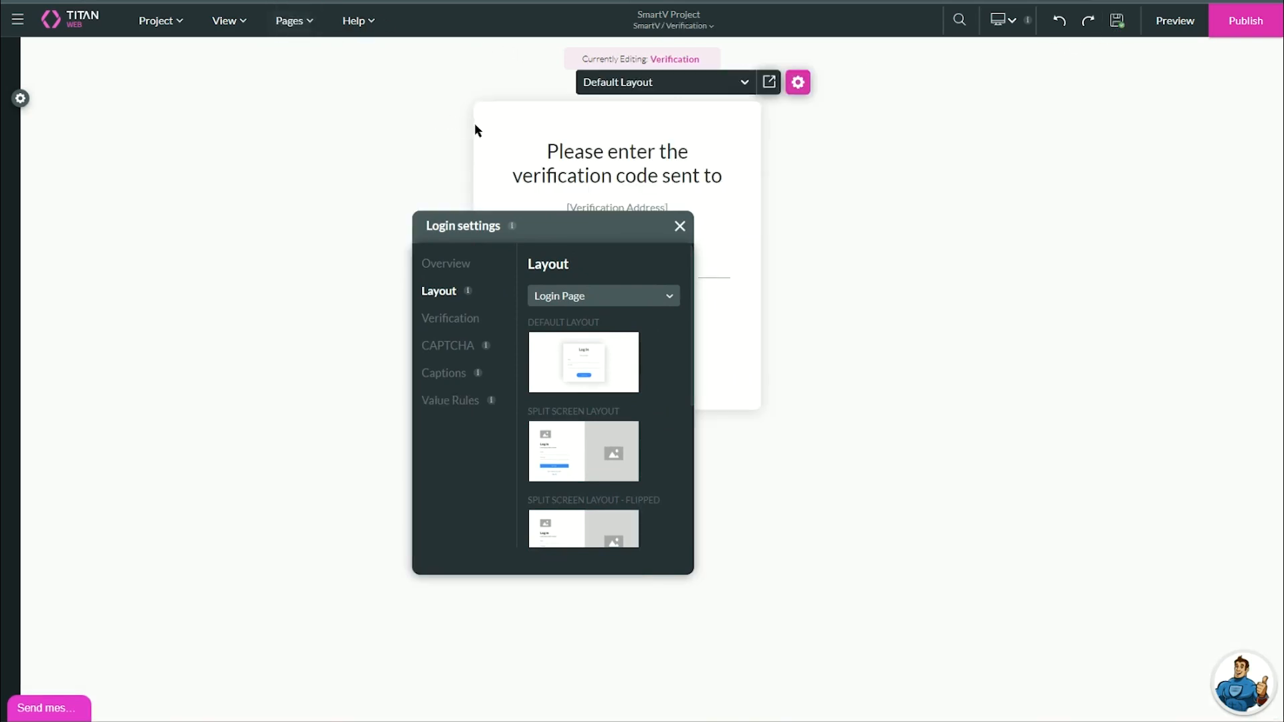
pyautogui.moveTo(541, 219); pyautogui.dragTo(946, 138)
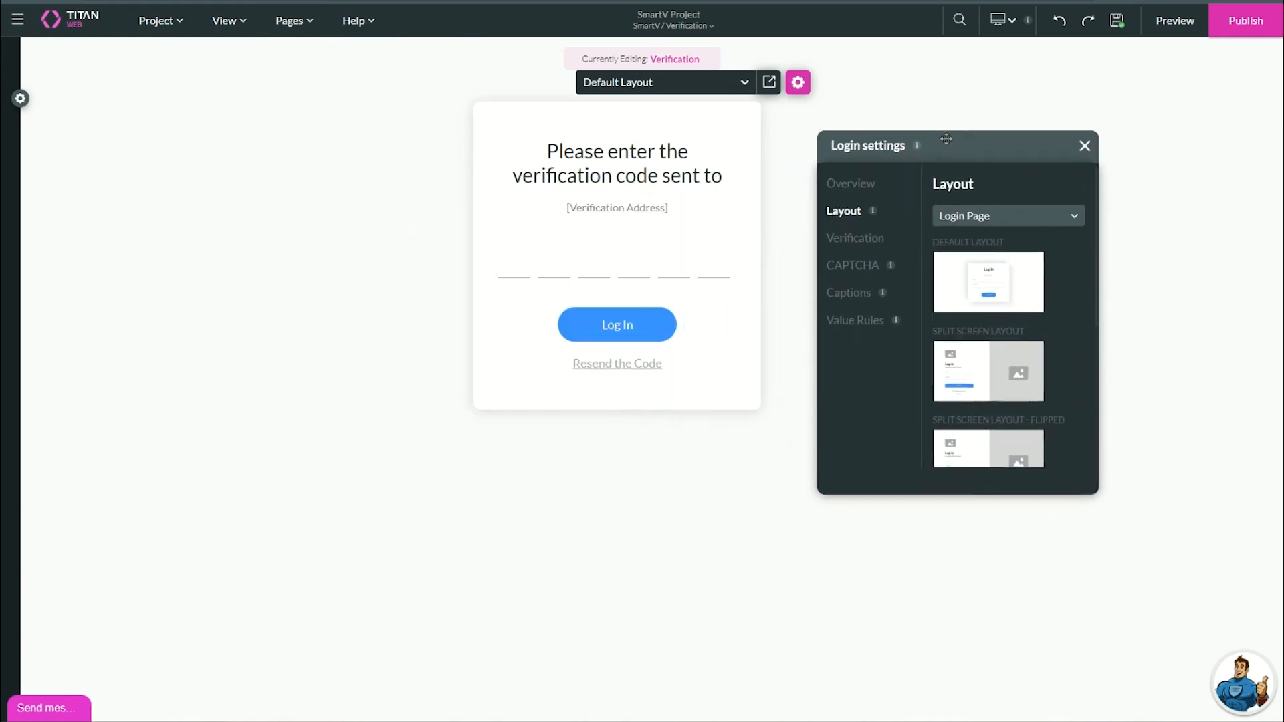
pyautogui.click(969, 216)
pyautogui.click(1000, 272)
pyautogui.scroll(-2, 1007, 347)
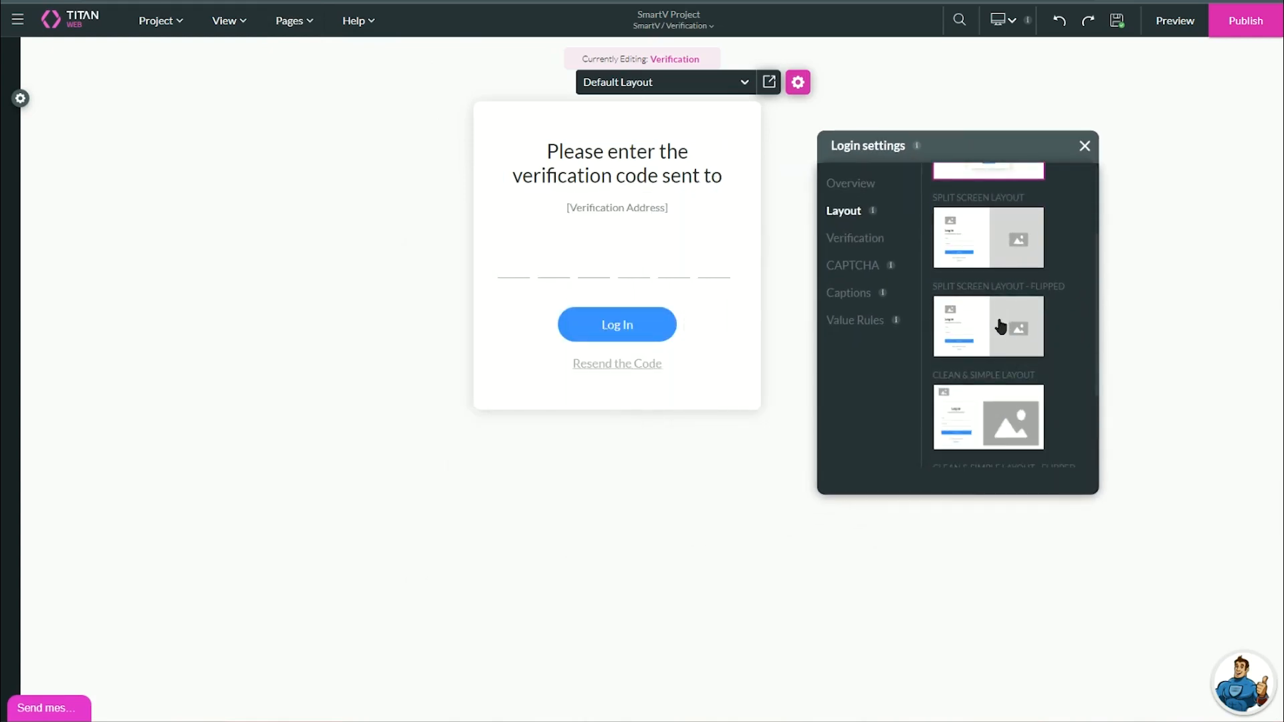
pyautogui.click(1001, 326)
pyautogui.click(982, 264)
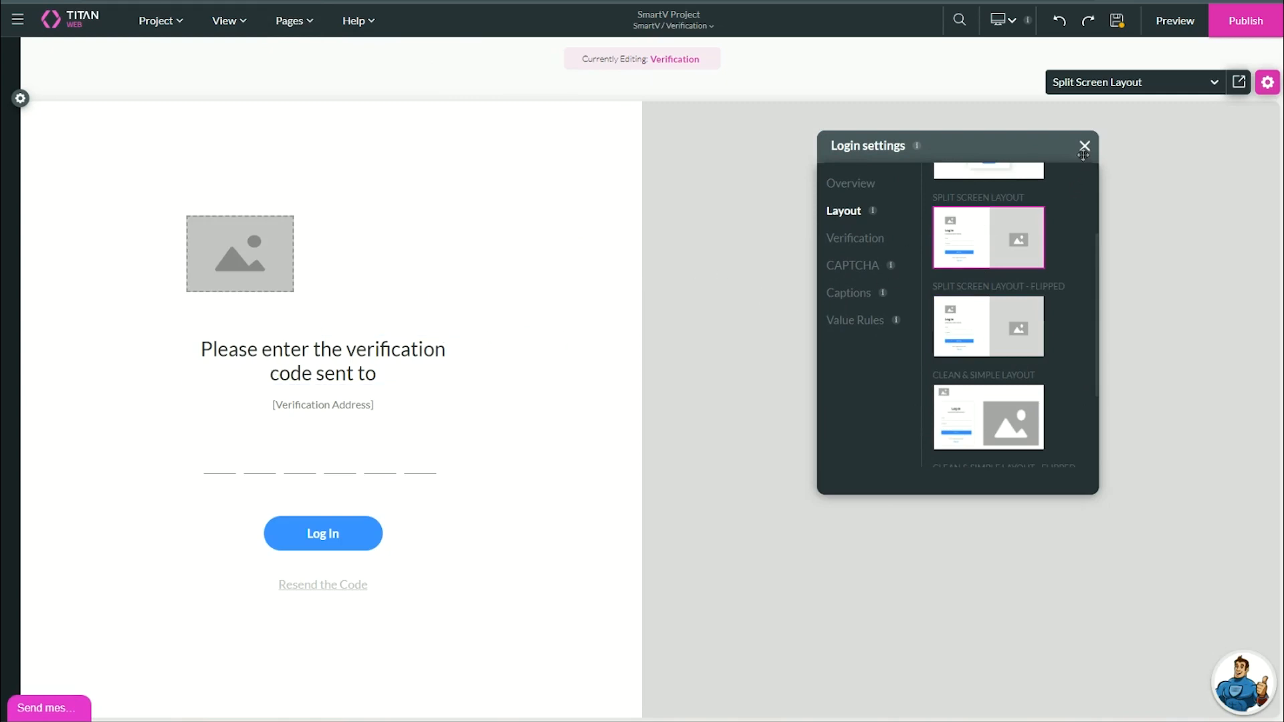
pyautogui.click(1084, 148)
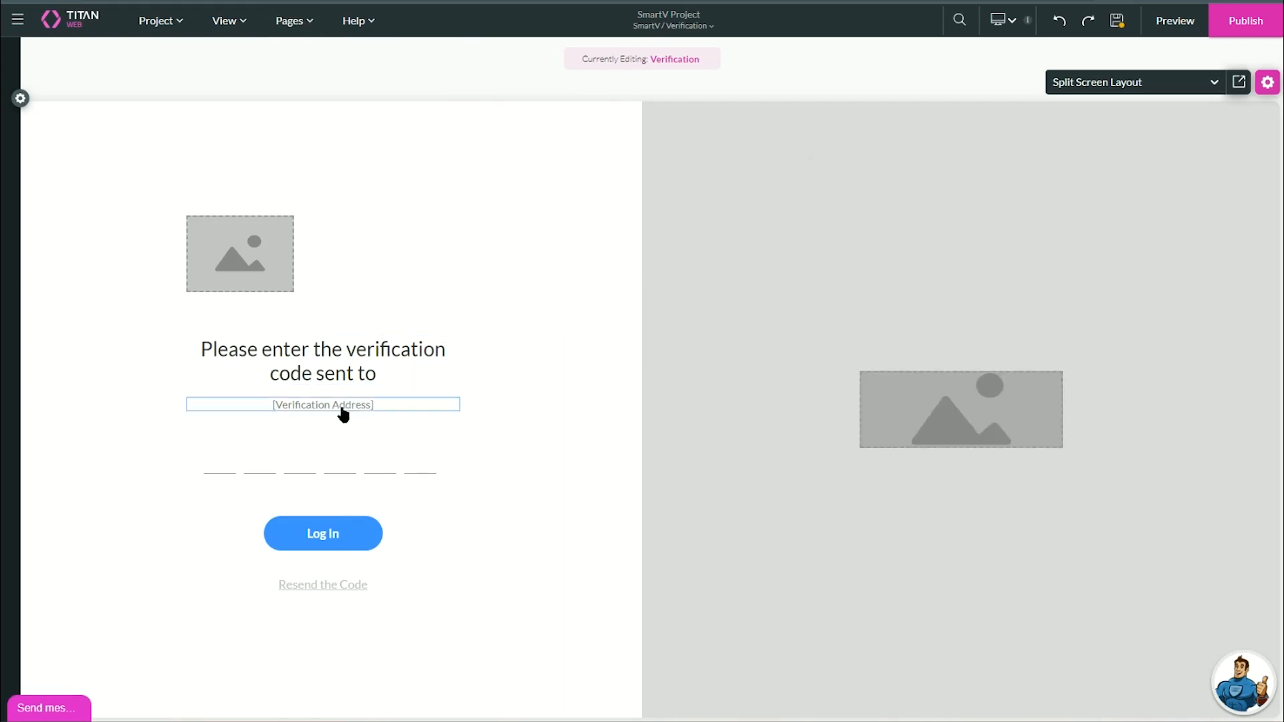
# Make the Verification title red (#FF0202), font size 72 and left-aligned.
pyautogui.click(301, 373)
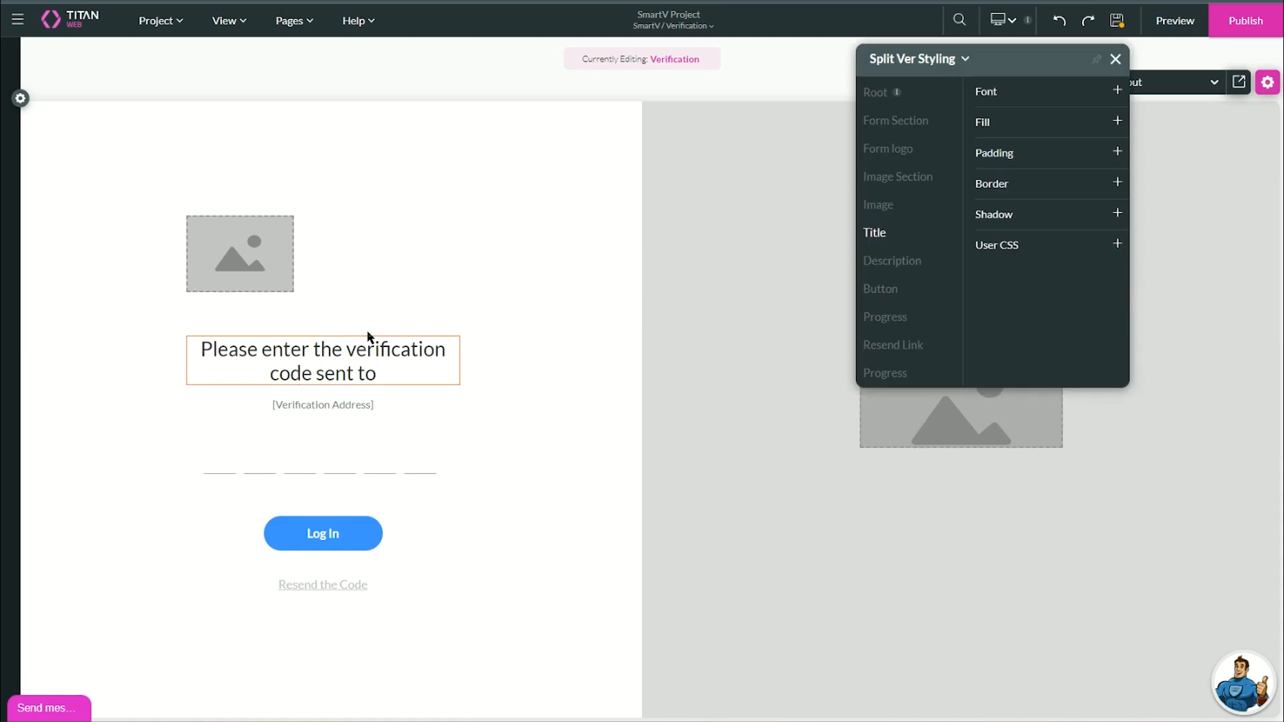
pyautogui.moveTo(959, 67); pyautogui.dragTo(791, 169)
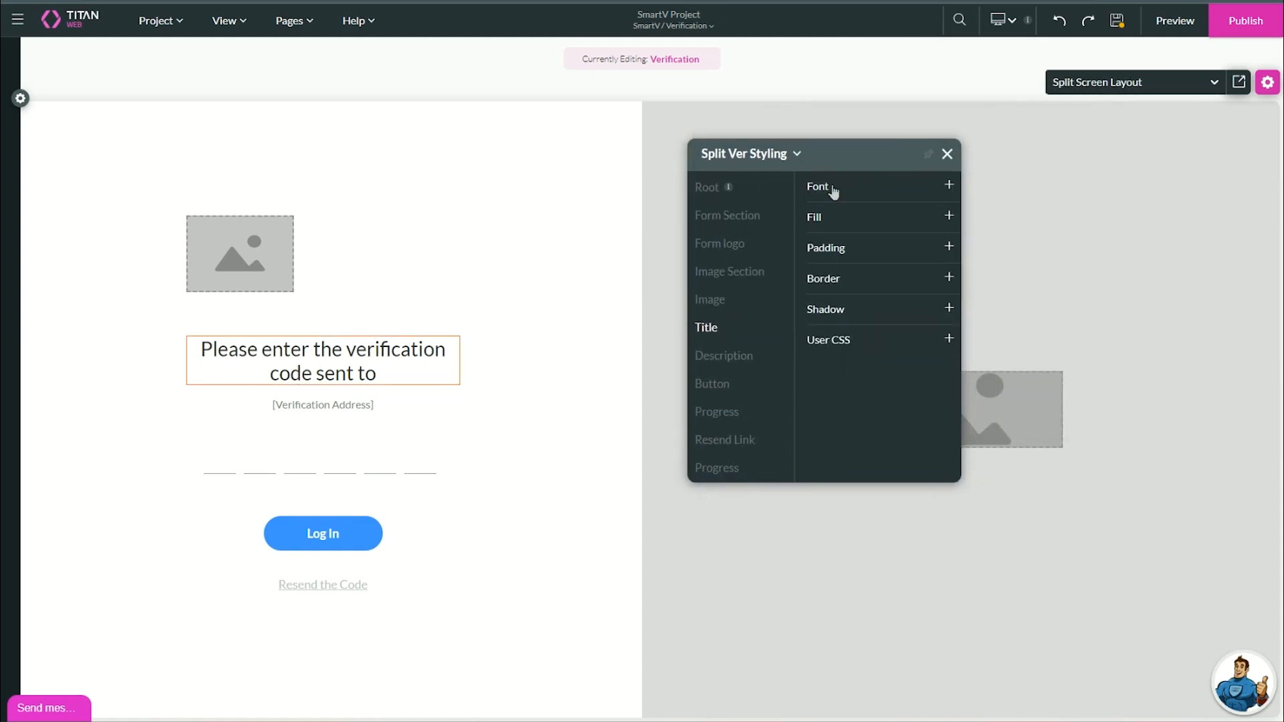
pyautogui.click(832, 189)
pyautogui.click(815, 270)
pyautogui.moveTo(844, 302); pyautogui.dragTo(898, 272)
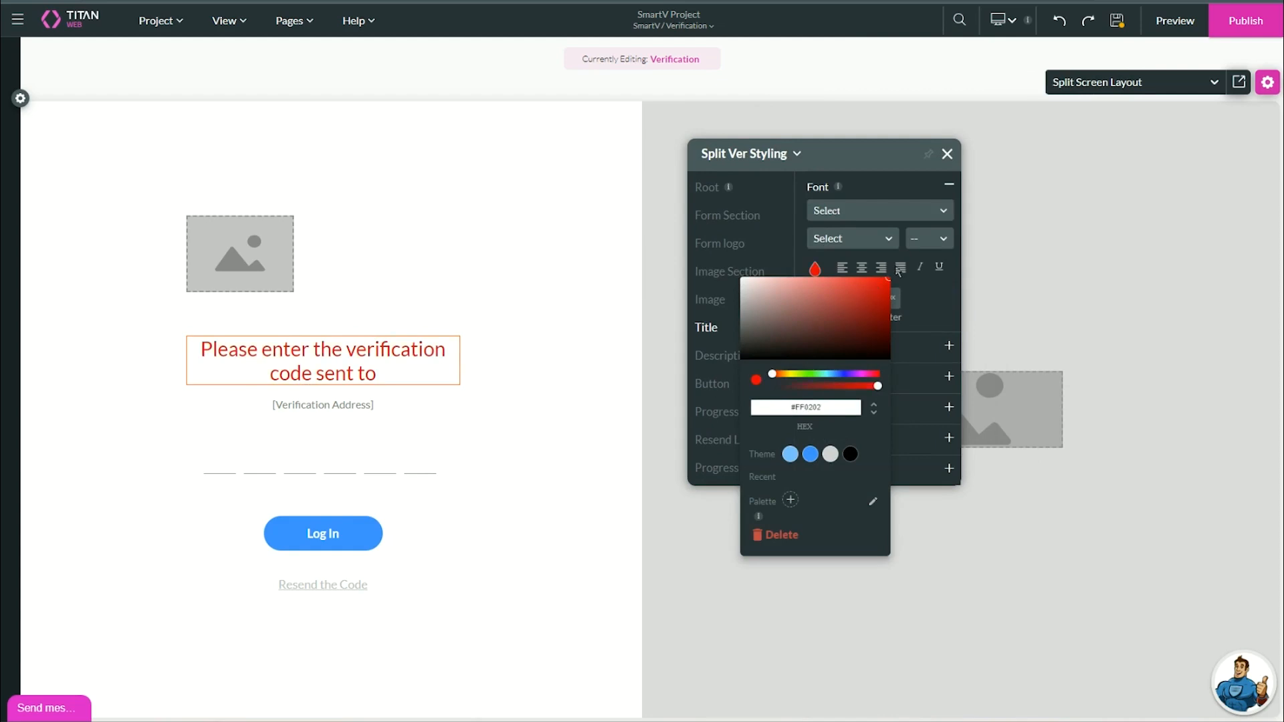
pyautogui.click(917, 292)
pyautogui.click(929, 238)
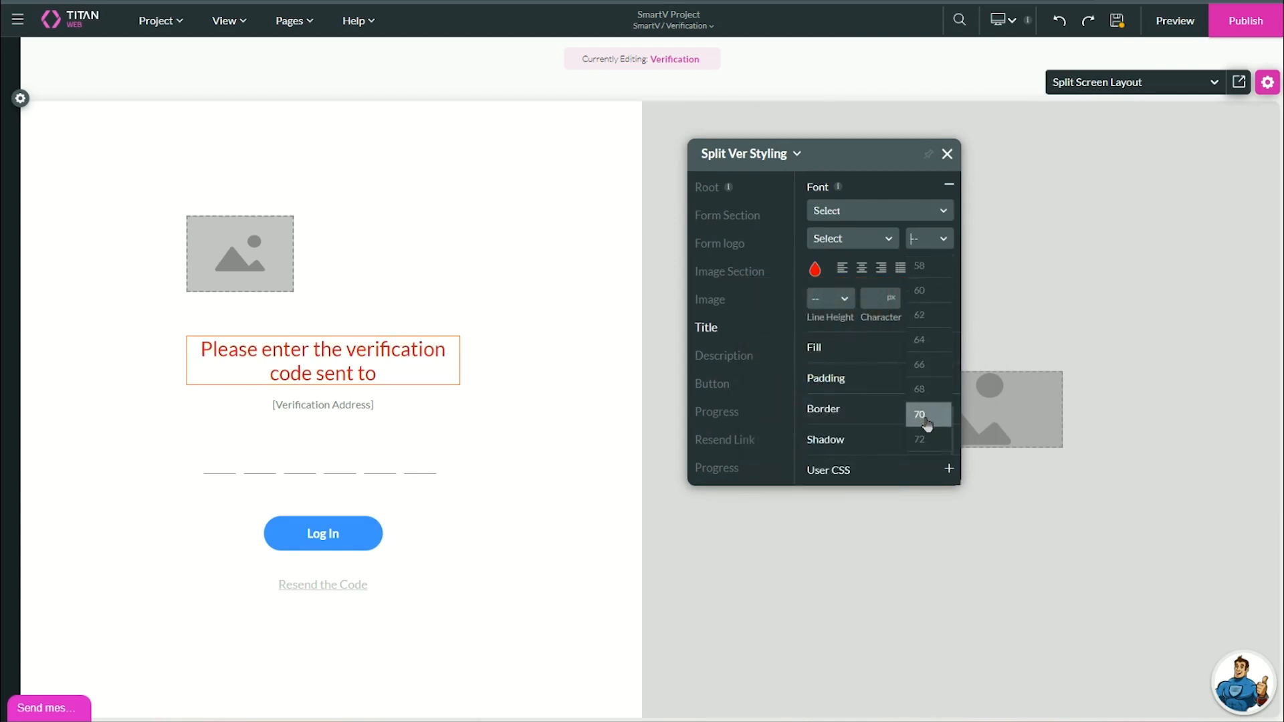
pyautogui.click(921, 439)
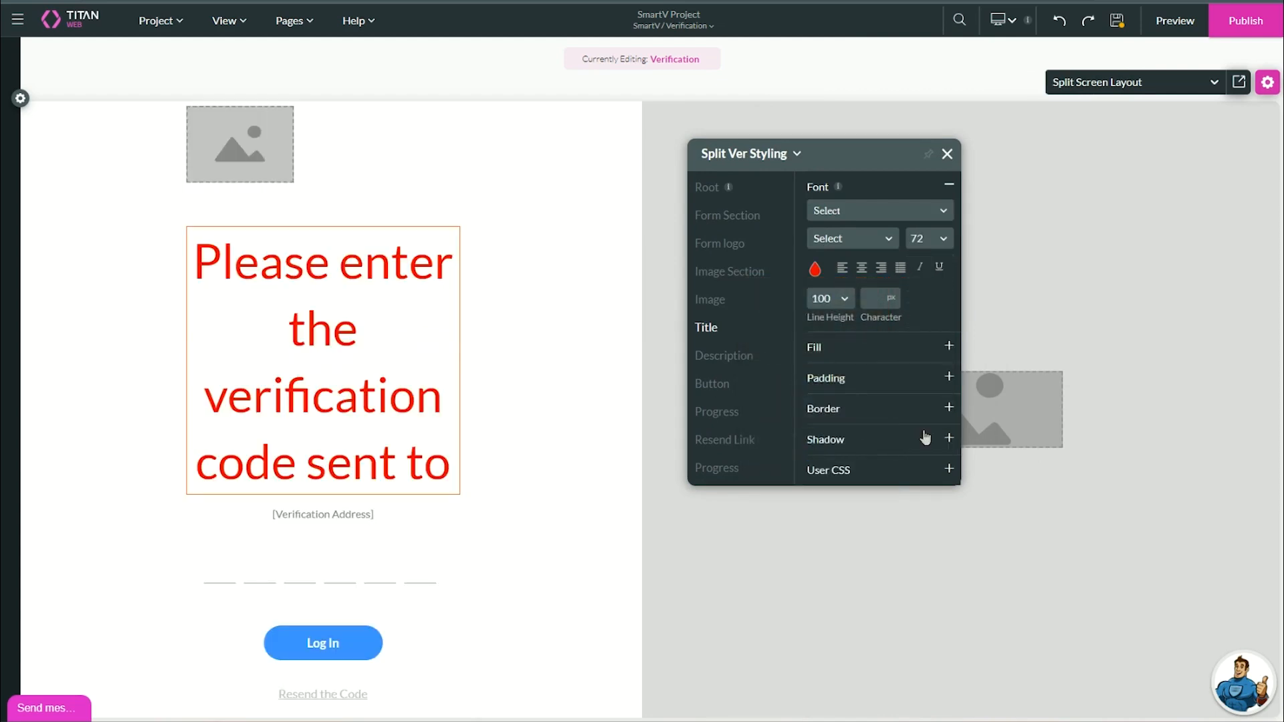
pyautogui.click(842, 268)
# Fade the verification address line to 20 fill opacity.
pyautogui.click(217, 574)
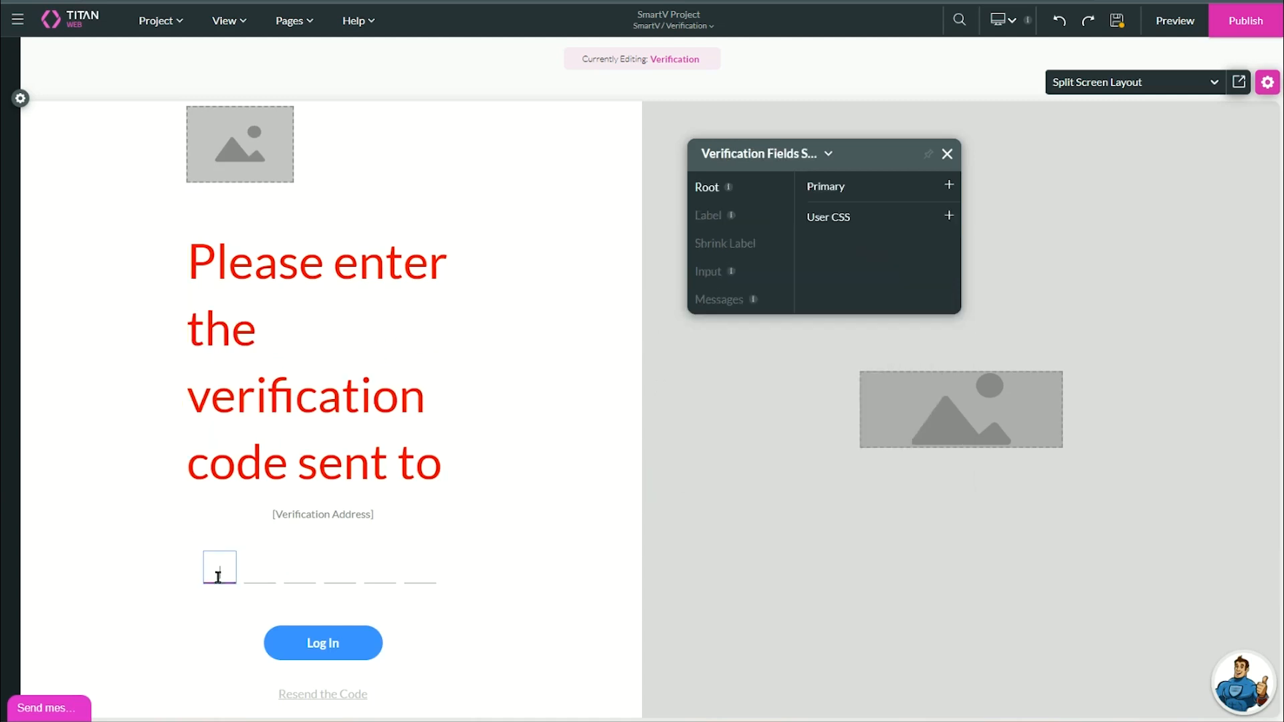
pyautogui.click(359, 516)
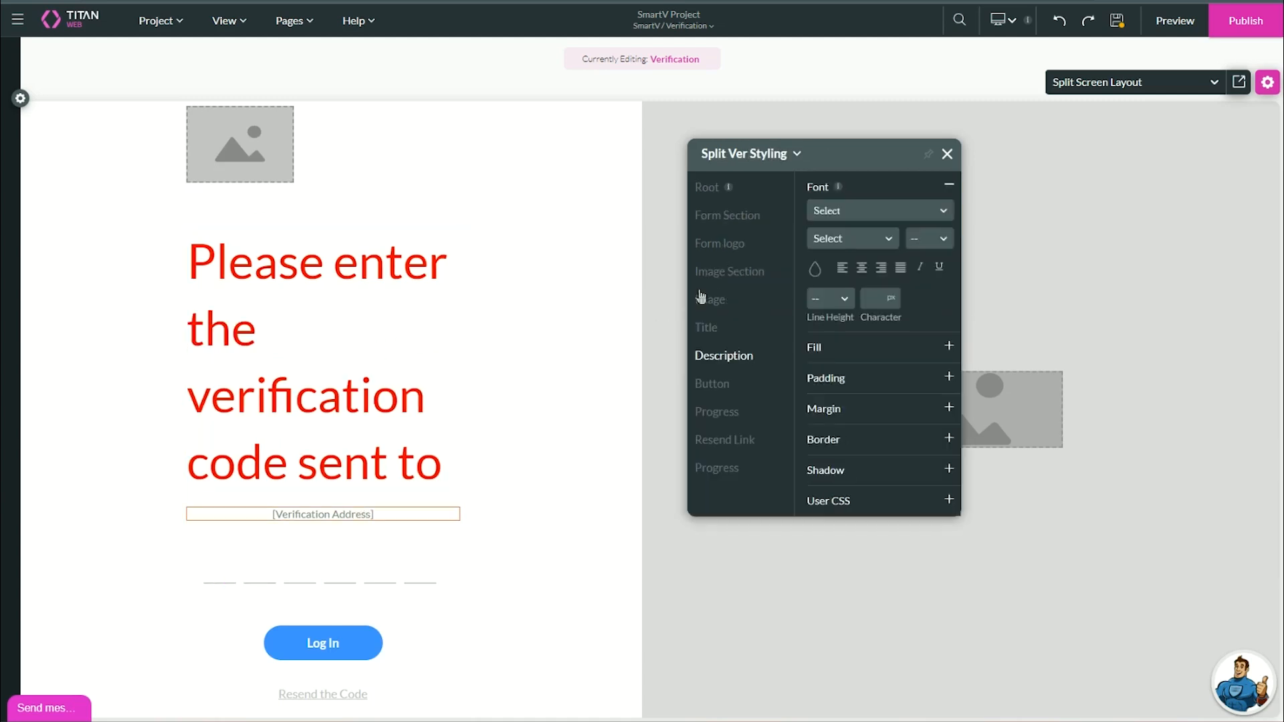
pyautogui.click(888, 355)
pyautogui.moveTo(880, 317); pyautogui.dragTo(870, 319)
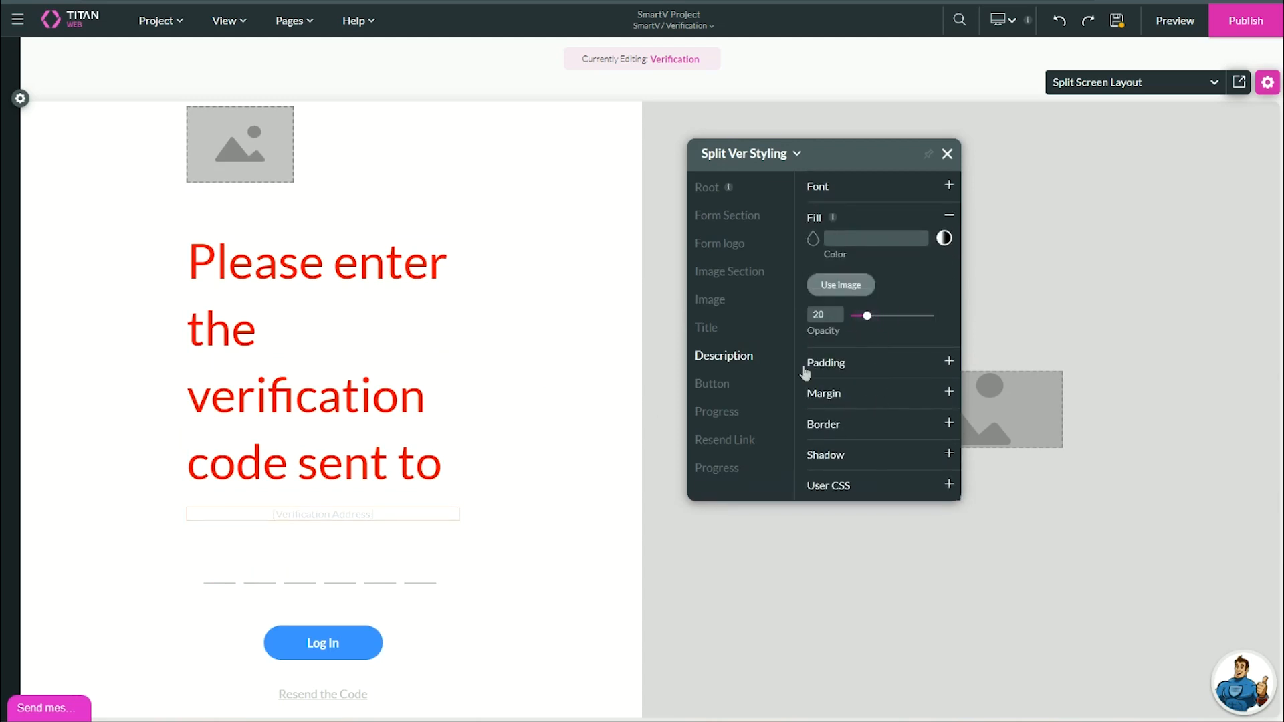
# Fill the Log In button with brown #B58282 and save the project.
pyautogui.click(346, 644)
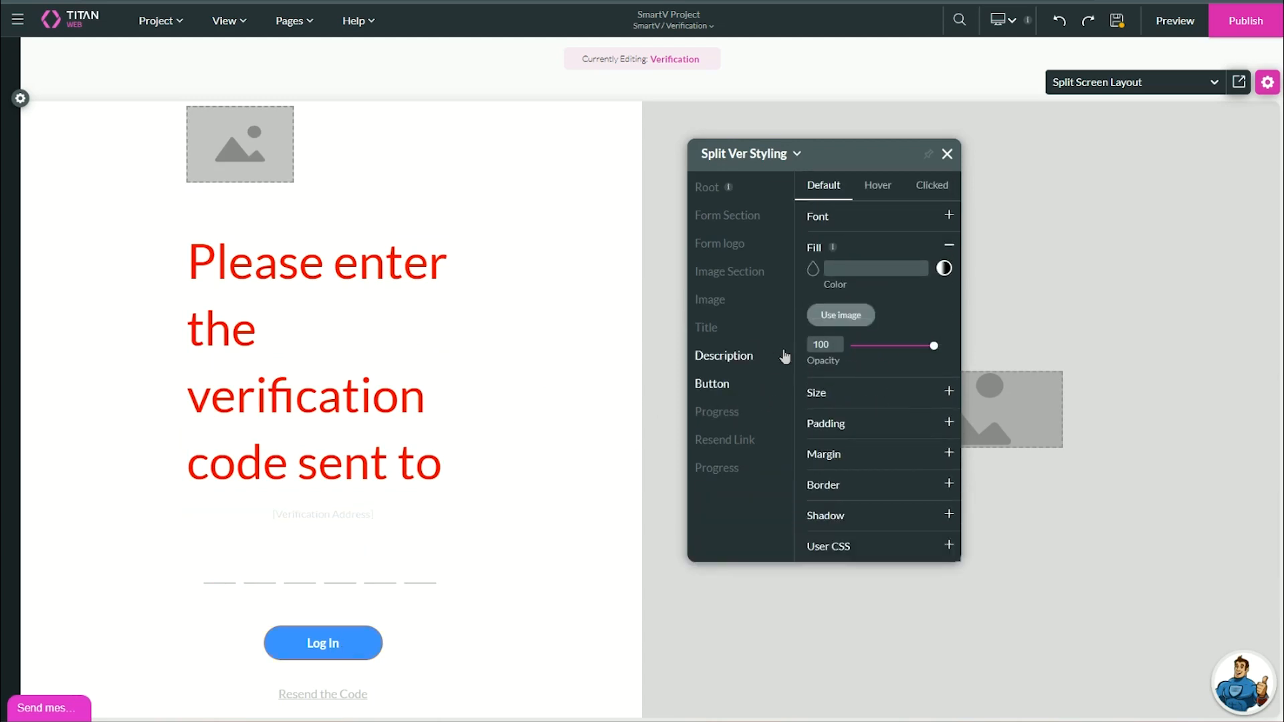
pyautogui.click(813, 273)
pyautogui.click(816, 308)
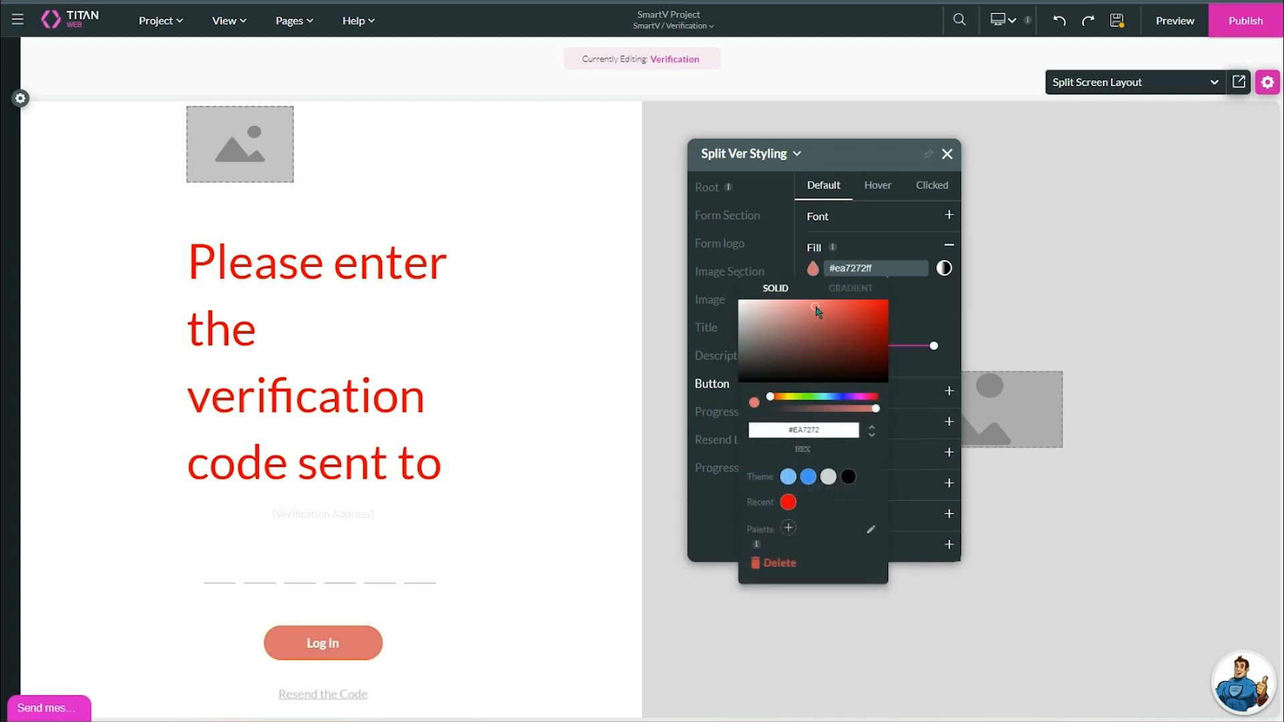
pyautogui.moveTo(806, 344)
pyautogui.mouseDown()
pyautogui.moveTo(782, 305)
pyautogui.moveTo(782, 329)
pyautogui.mouseUp()
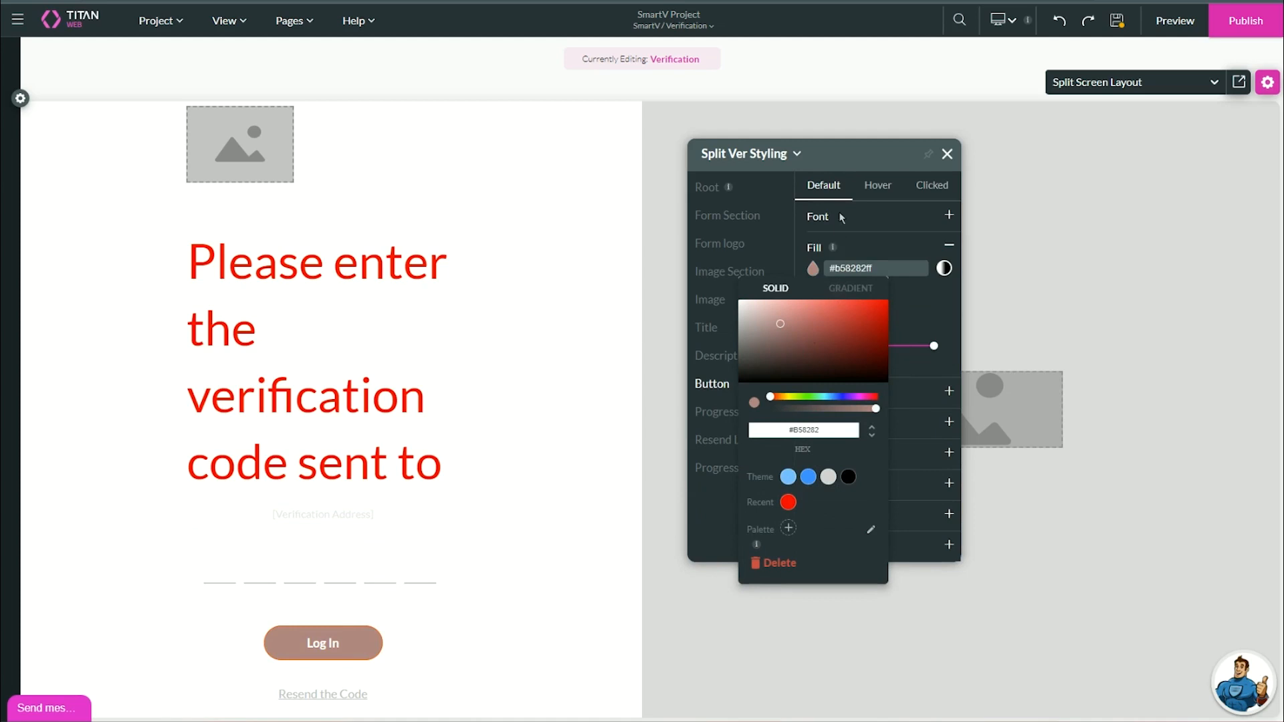
pyautogui.click(656, 295)
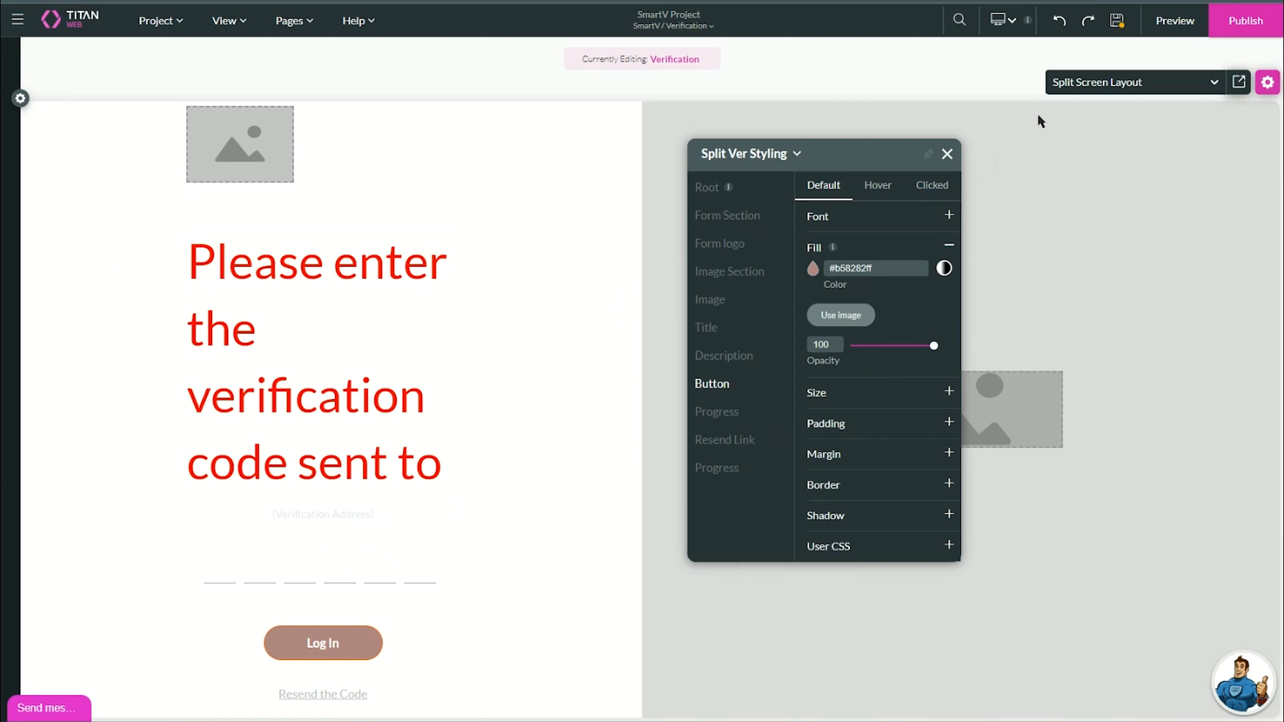
pyautogui.click(1117, 20)
# Turn on Include a header in Manage Menus so Home and Sign In appear, then save.
pyautogui.click(304, 30)
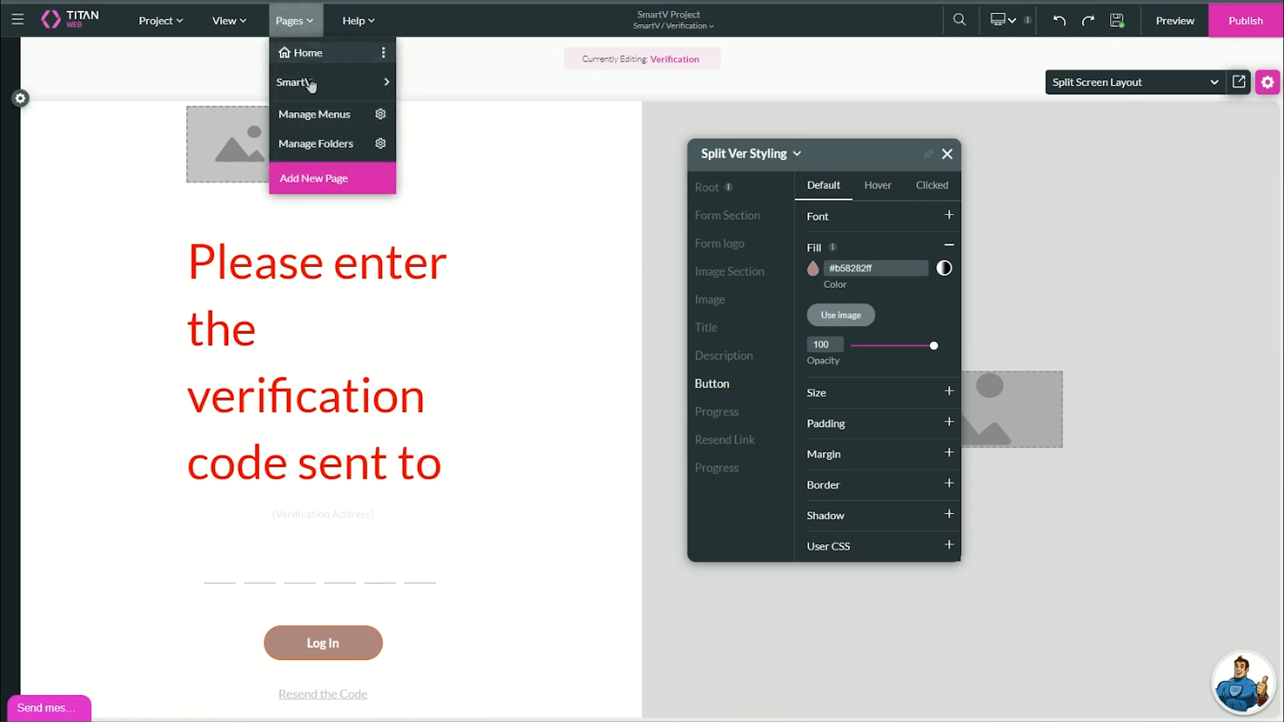
pyautogui.click(380, 123)
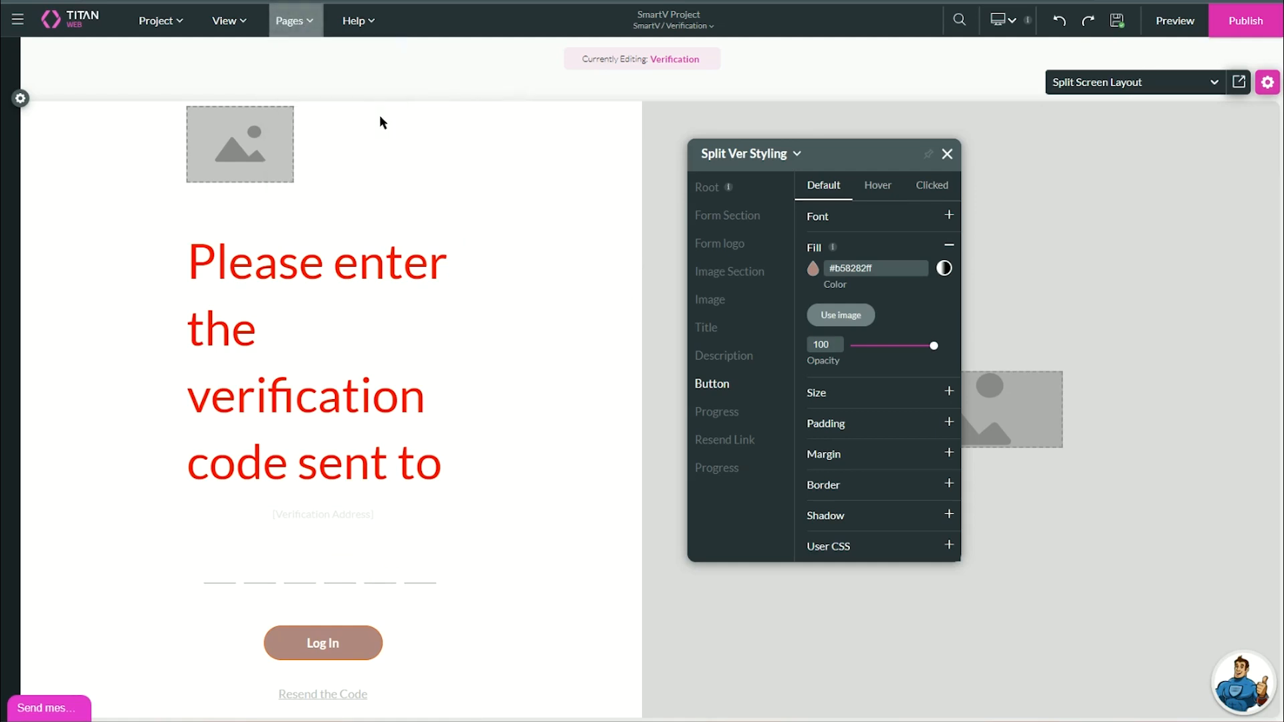
pyautogui.click(618, 268)
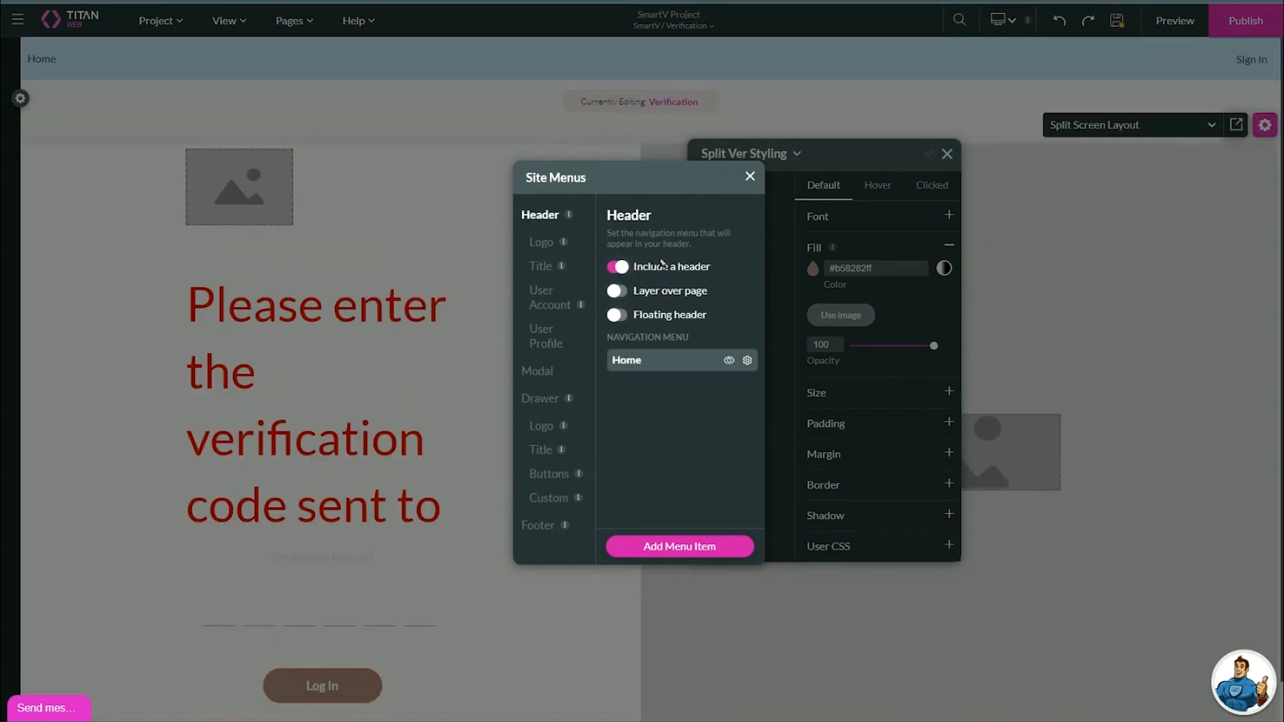
pyautogui.click(750, 177)
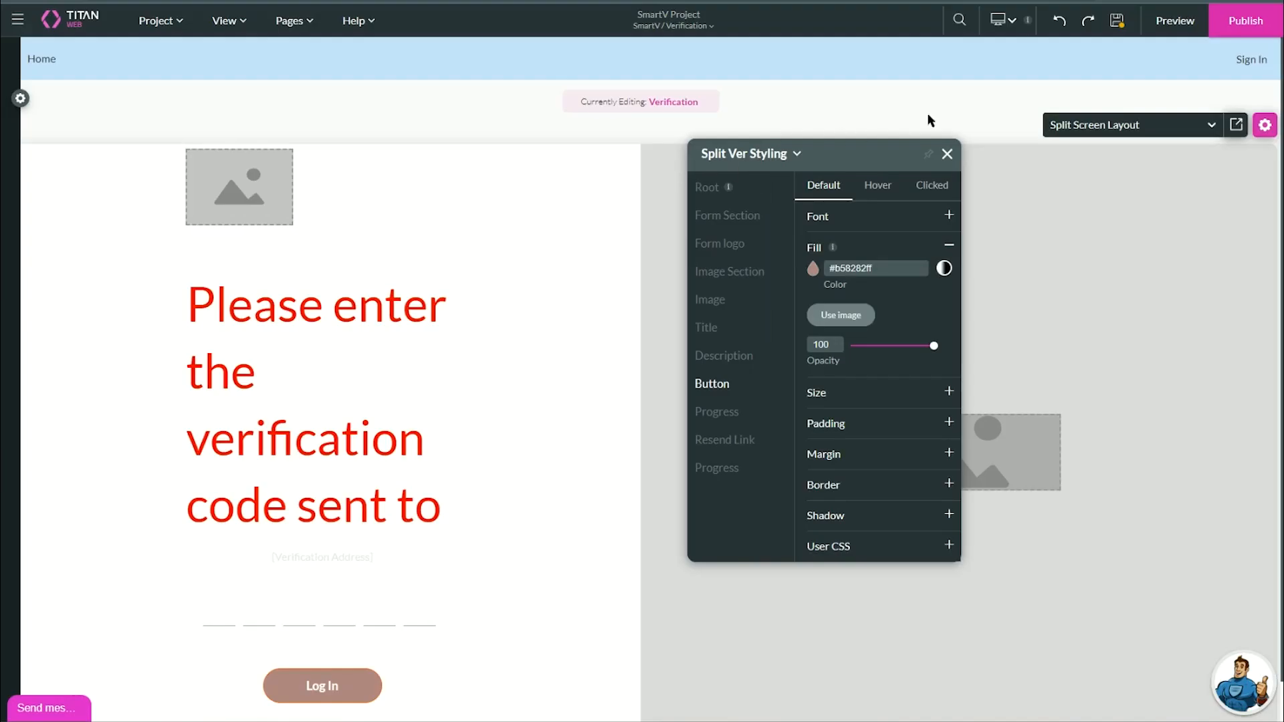
pyautogui.click(1115, 25)
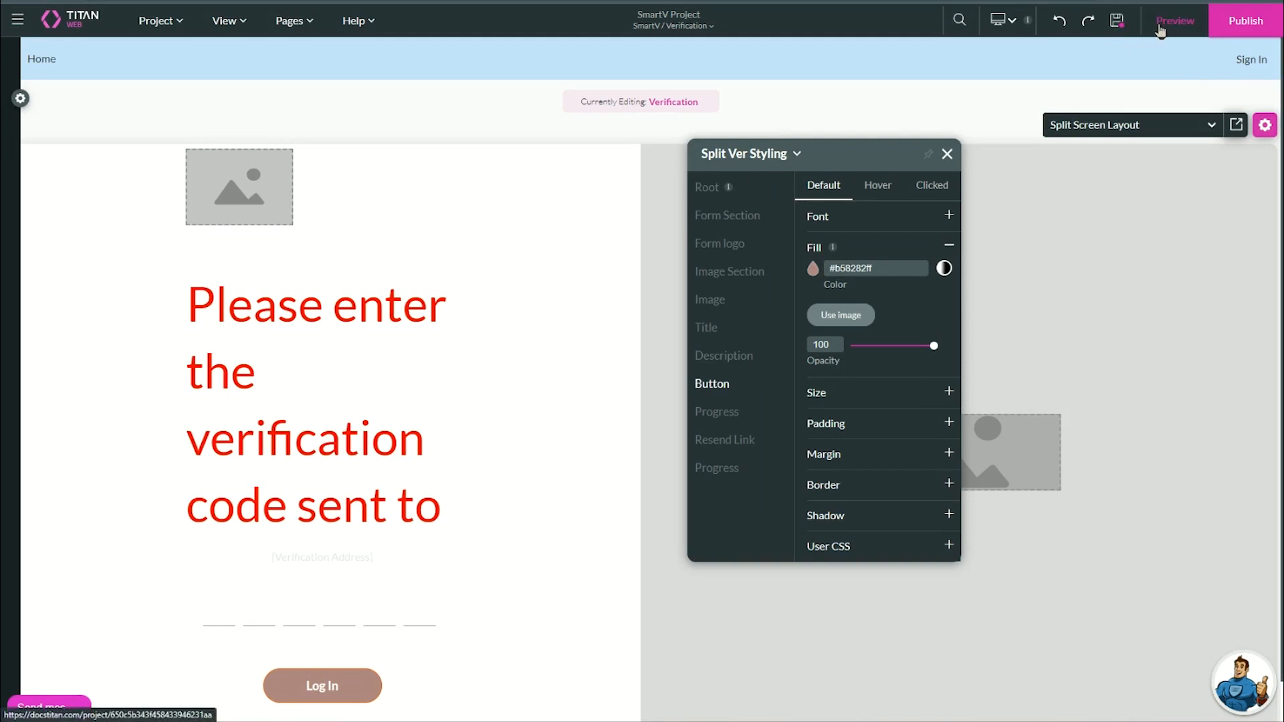
# Preview the site, sign in with the account email and pasted code, and open Profile.
pyautogui.click(1160, 26)
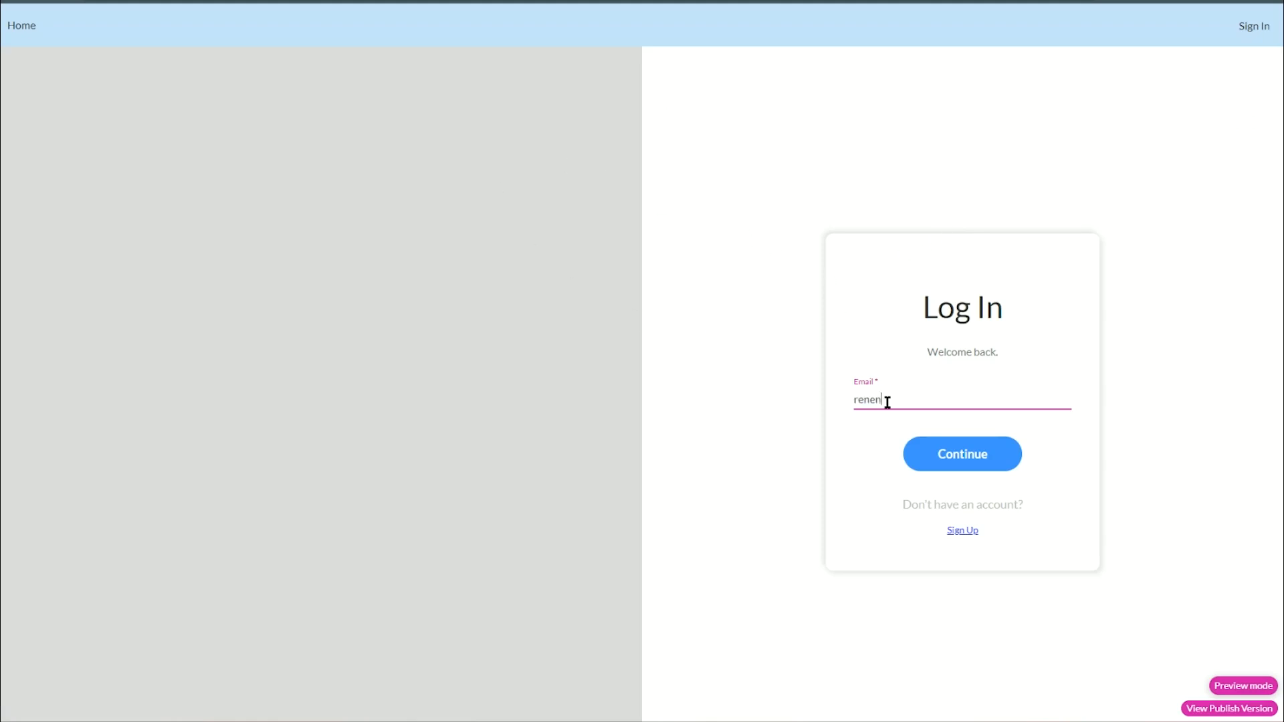
pyautogui.press('Return')
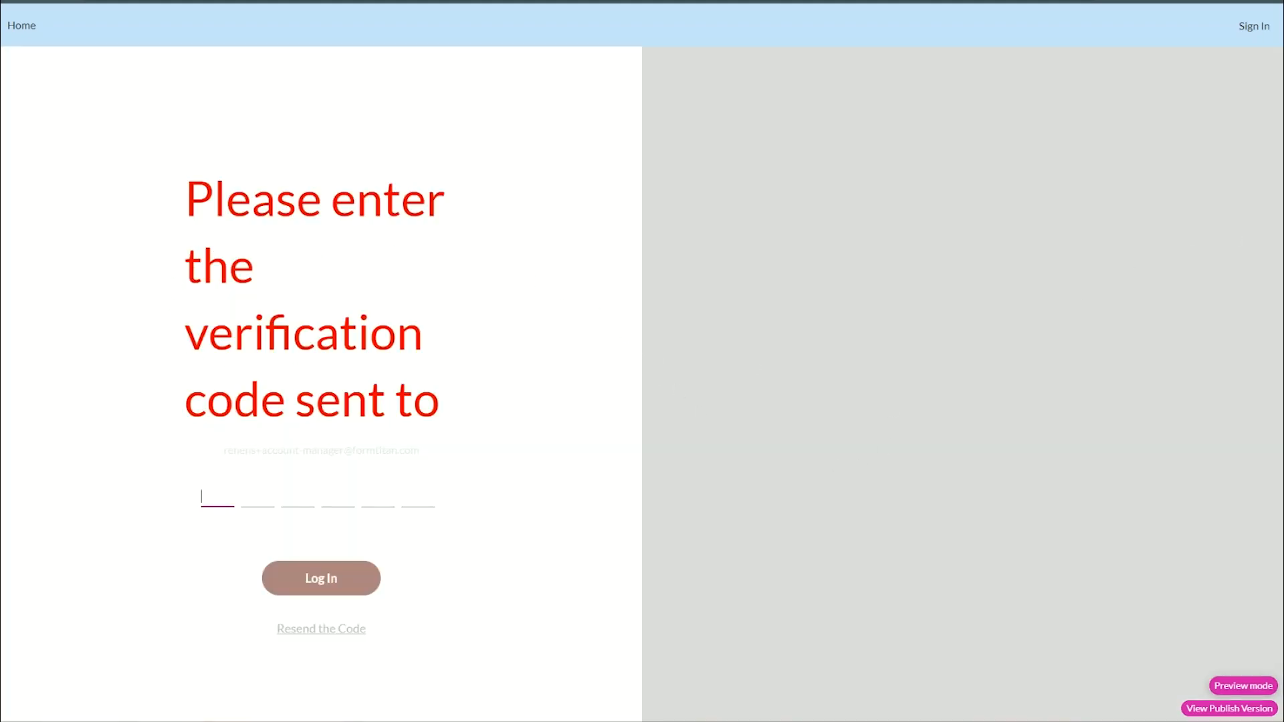
pyautogui.hotkey('ctrl', 'v')
pyautogui.click(320, 579)
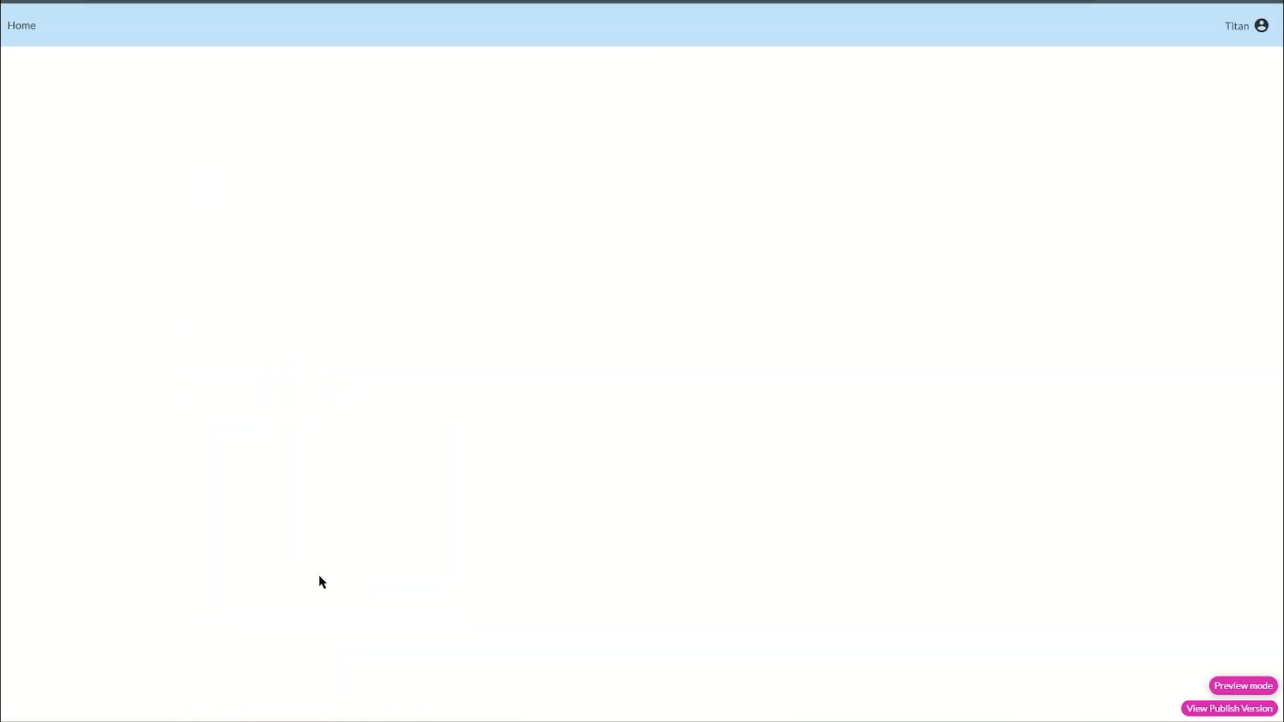
pyautogui.click(1232, 32)
pyautogui.click(1237, 47)
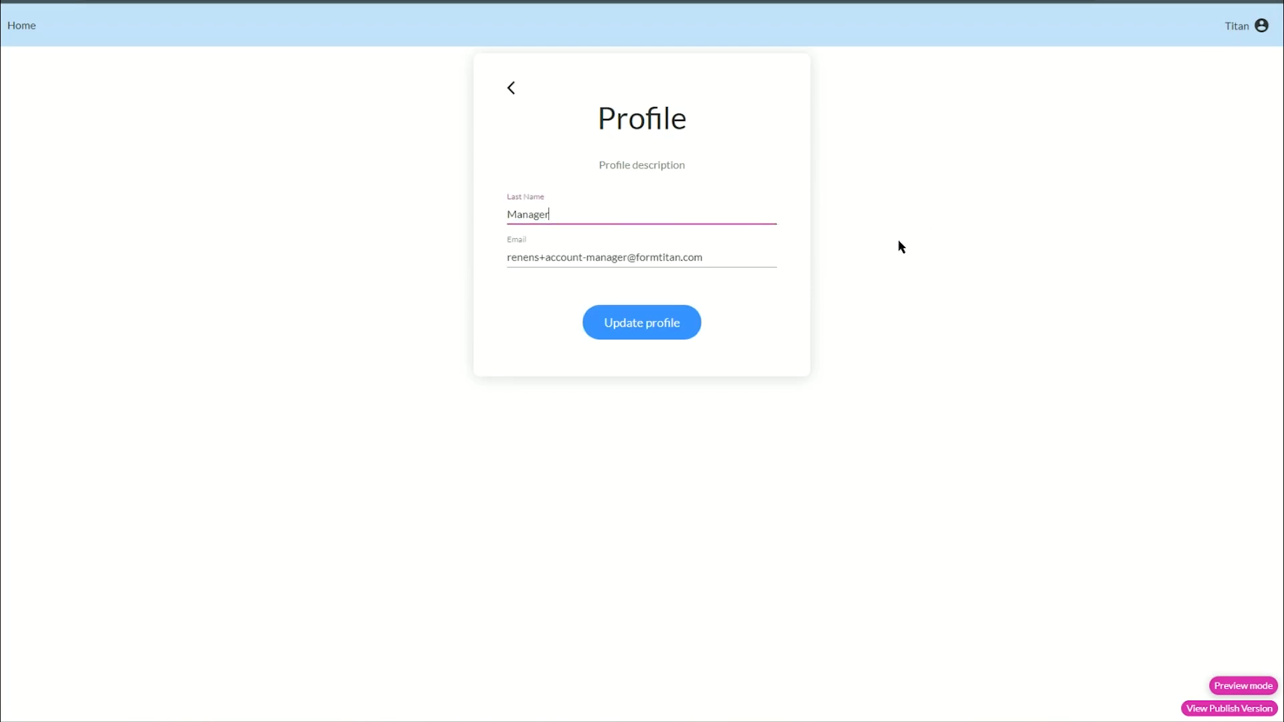